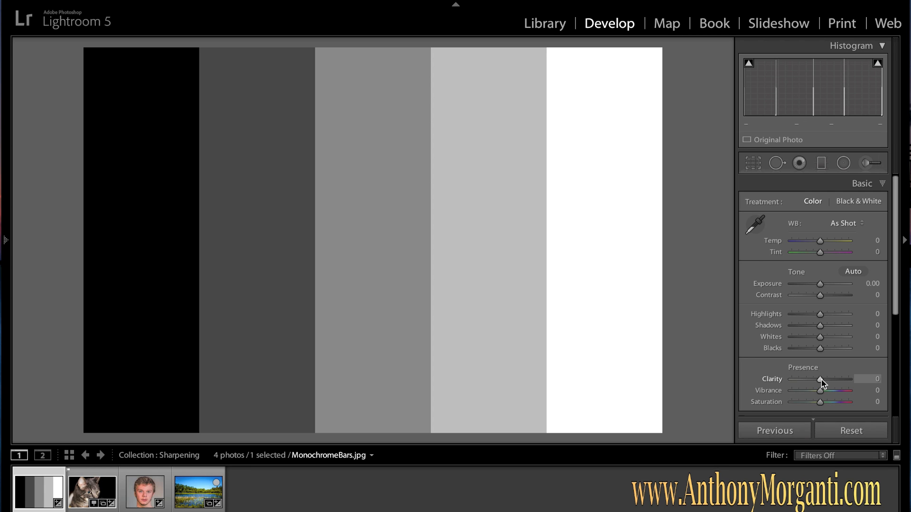
Raise Clarity to +48 and return it to 0
mouse_move(821, 380)
mouse_down()
mouse_move(849, 379)
mouse_move(814, 376)
mouse_move(843, 378)
mouse_move(817, 378)
mouse_move(833, 380)
mouse_up()
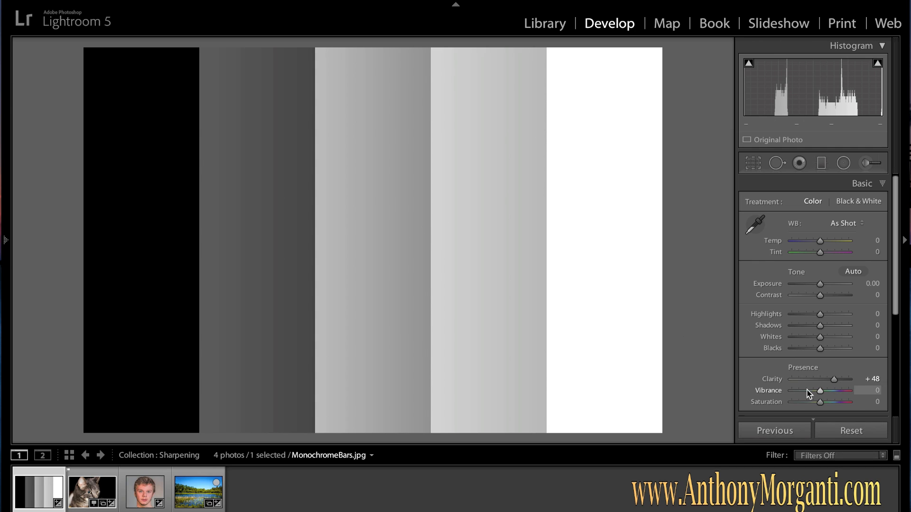
drag(835, 381, 820, 383)
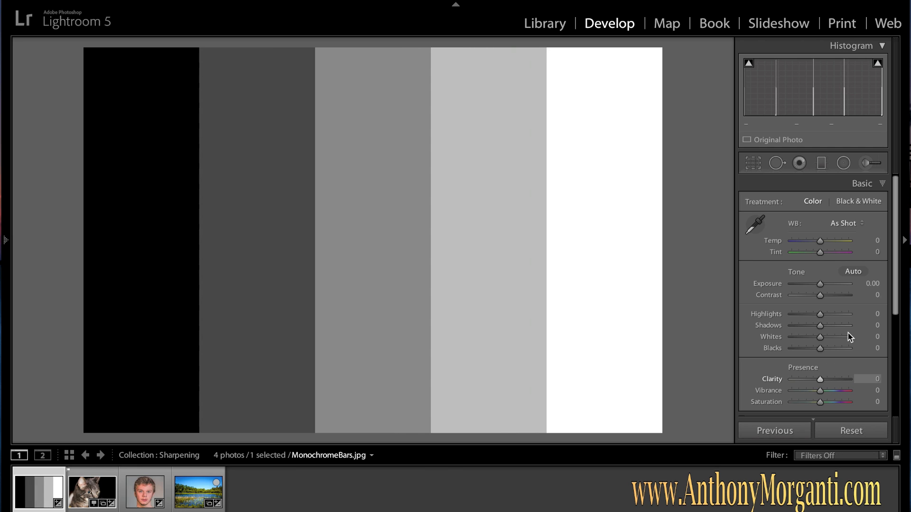
Collapse the Basic panel, open the Detail panel, and zoom into the light gray and white bars
click(882, 184)
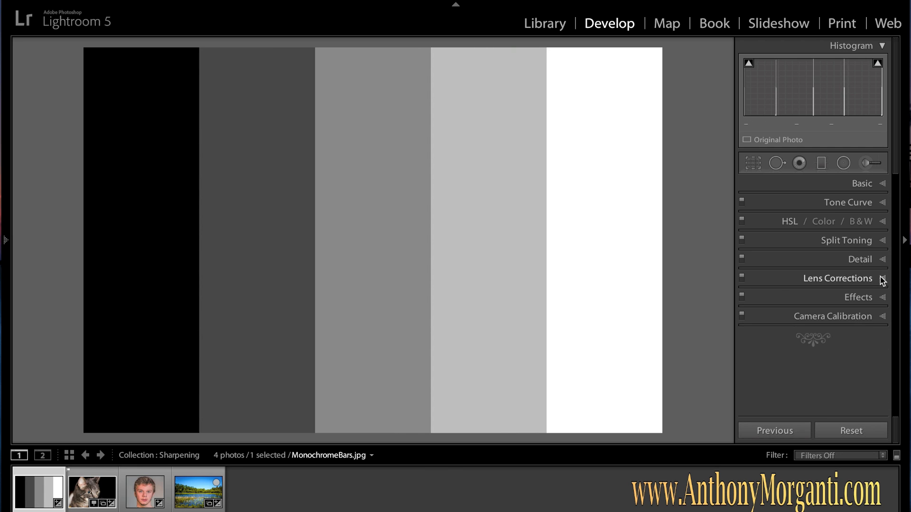
click(883, 263)
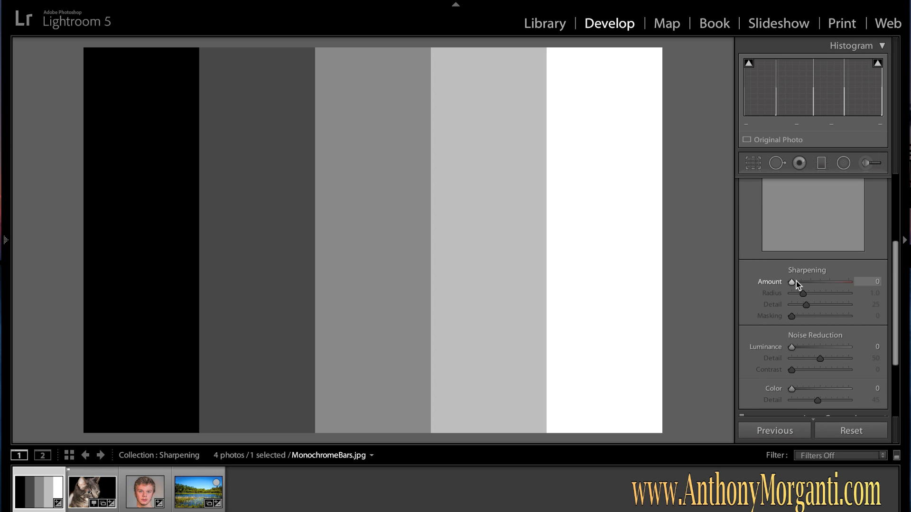
click(576, 200)
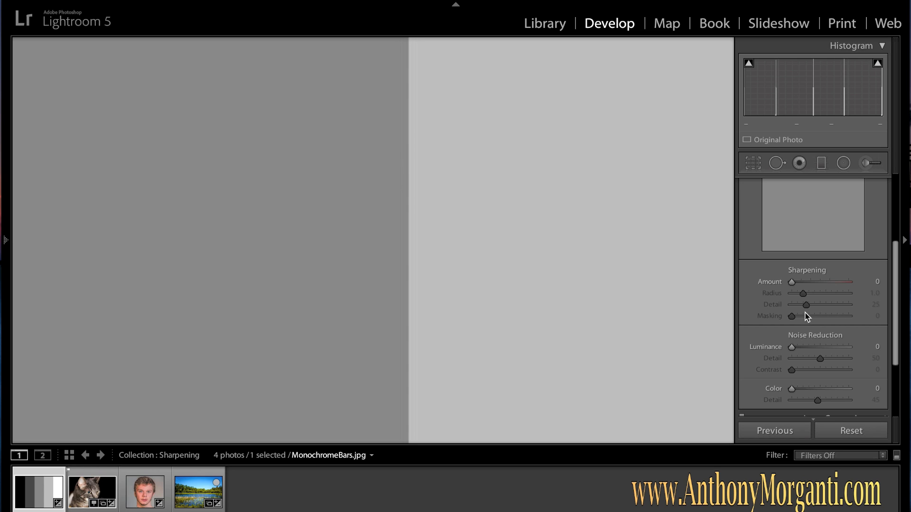
Set the sharpening Amount to 150
drag(791, 282, 834, 278)
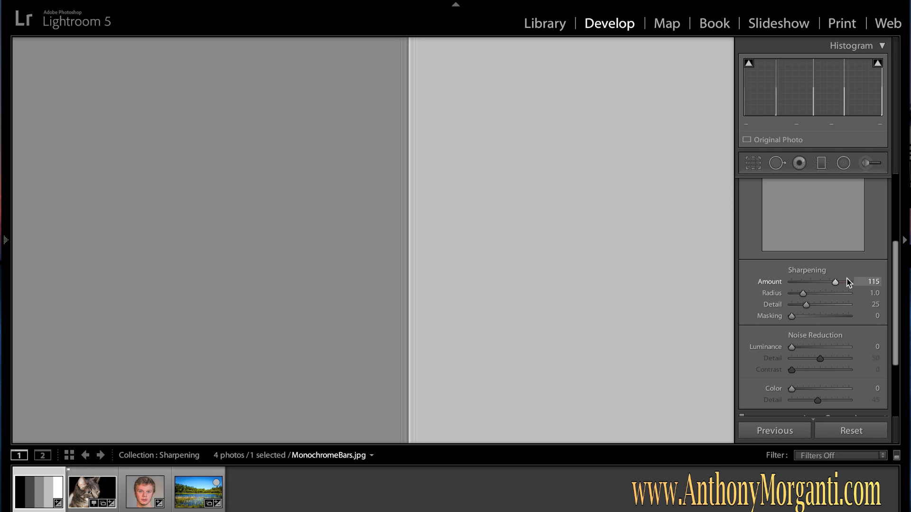
drag(835, 282, 850, 282)
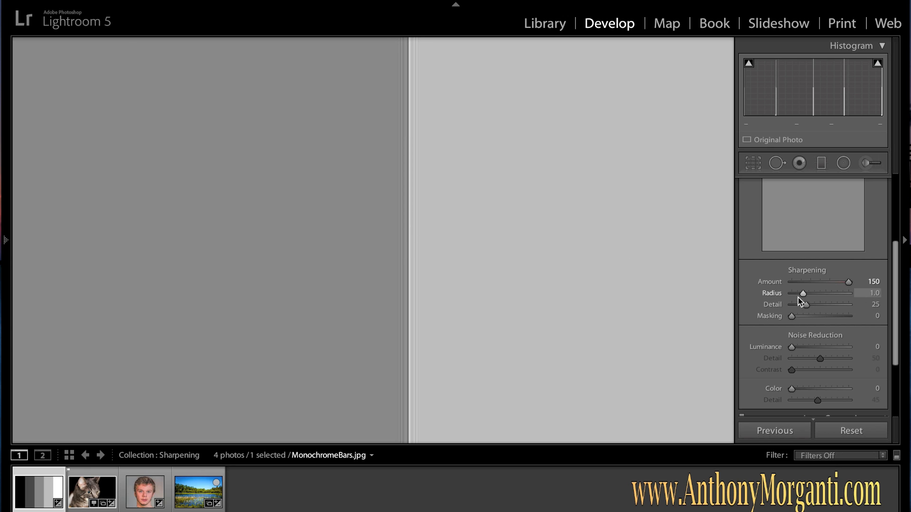
Set the sharpening Radius to 3.0
drag(807, 295, 784, 294)
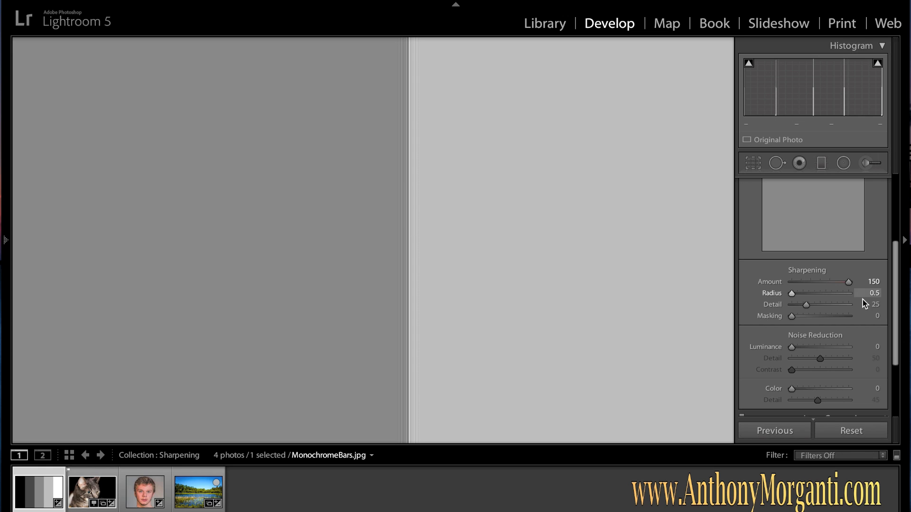
drag(793, 294, 863, 300)
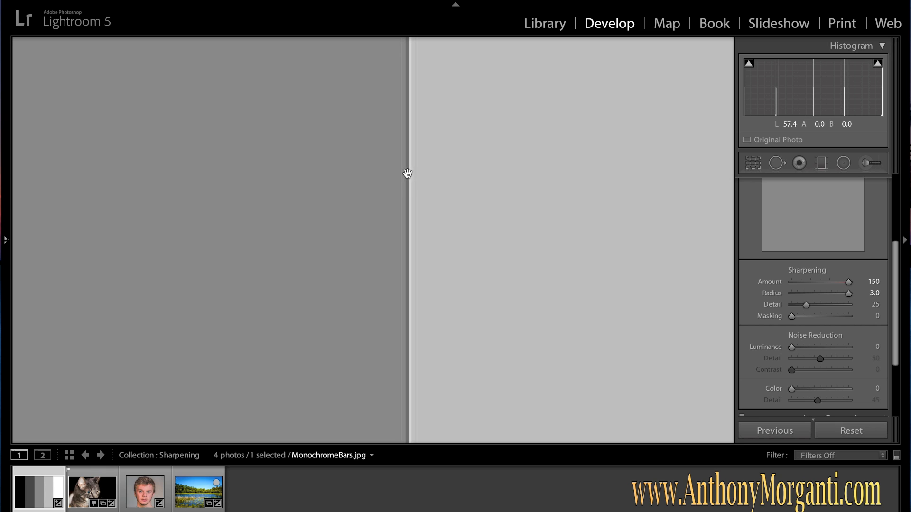
Set the sharpening Detail to 100
click(807, 307)
drag(808, 308, 854, 310)
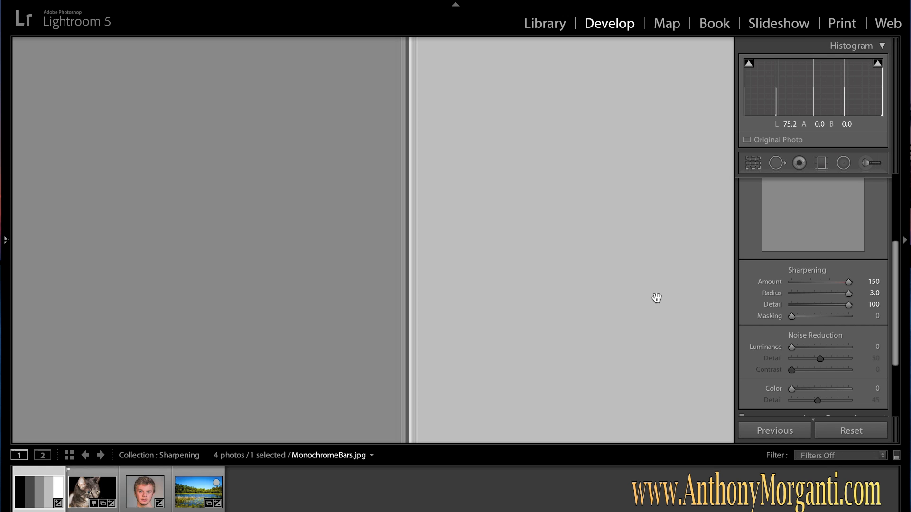
drag(852, 311, 801, 307)
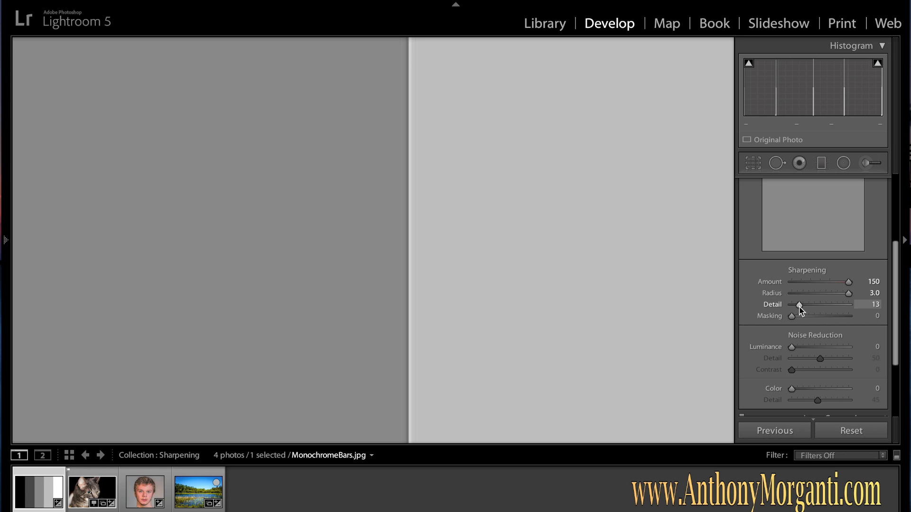
drag(798, 304, 821, 307)
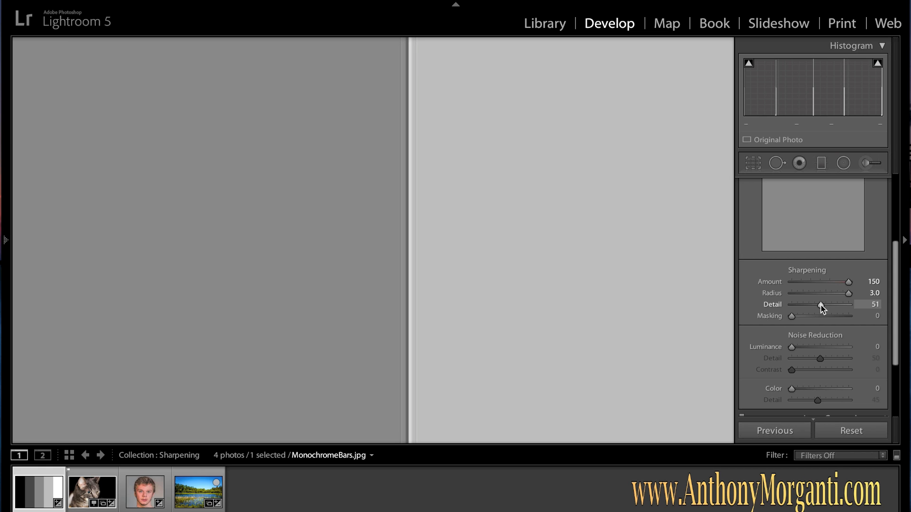
drag(820, 305, 870, 310)
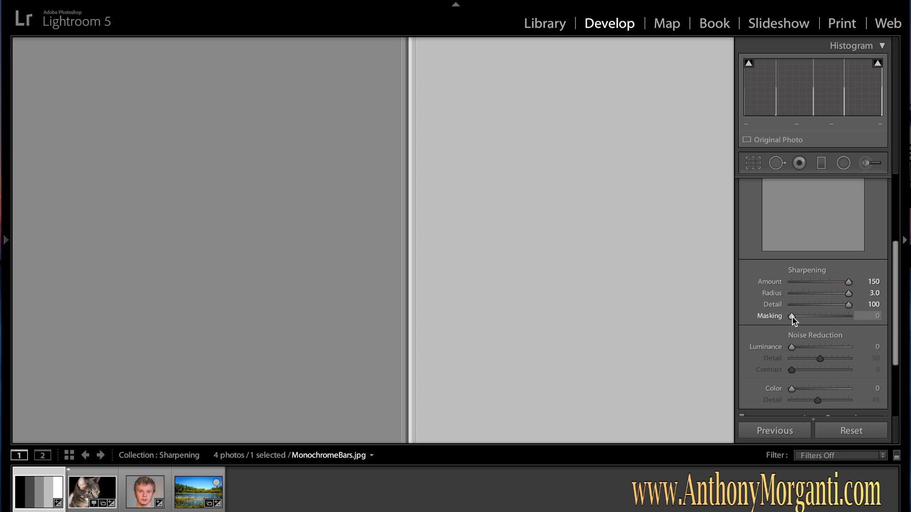
Preview the sharpening mask while moving Masking to 17 and back to 0
key(alt)
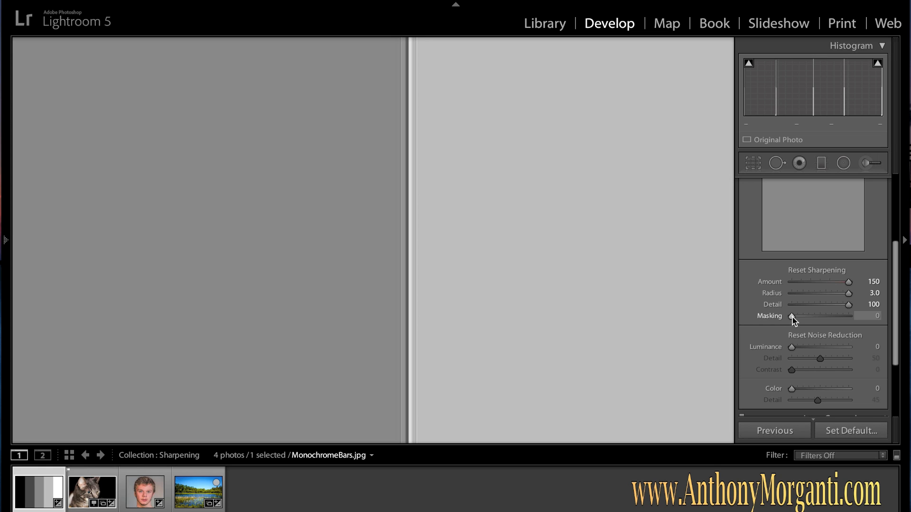
alt+click(792, 318)
alt+click(792, 317)
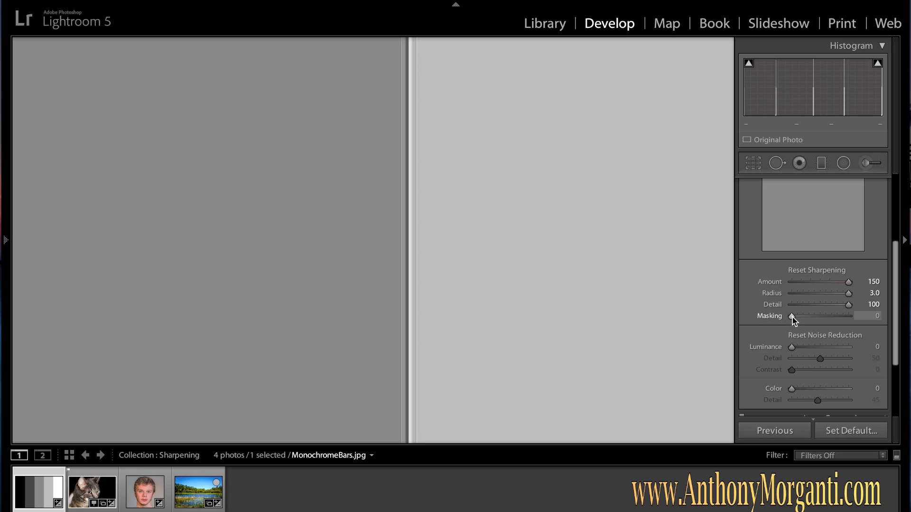
alt+click(792, 318)
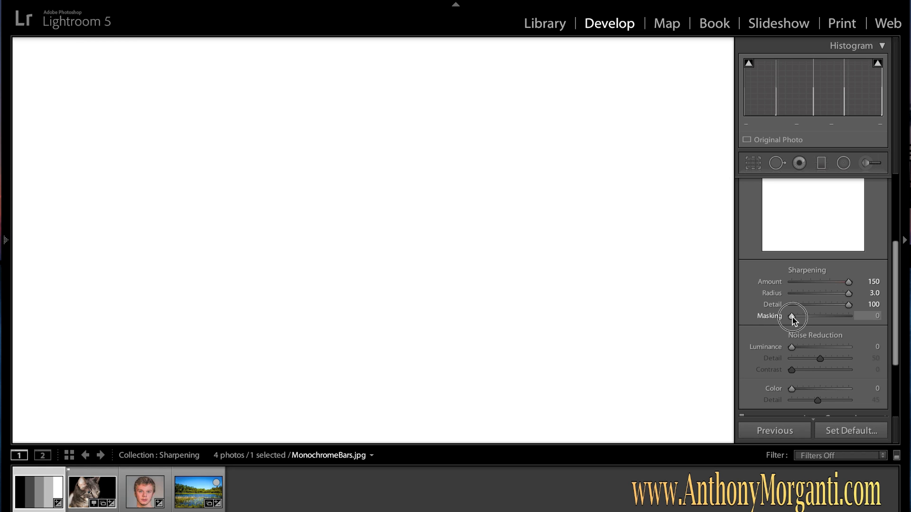
drag(792, 318, 799, 319)
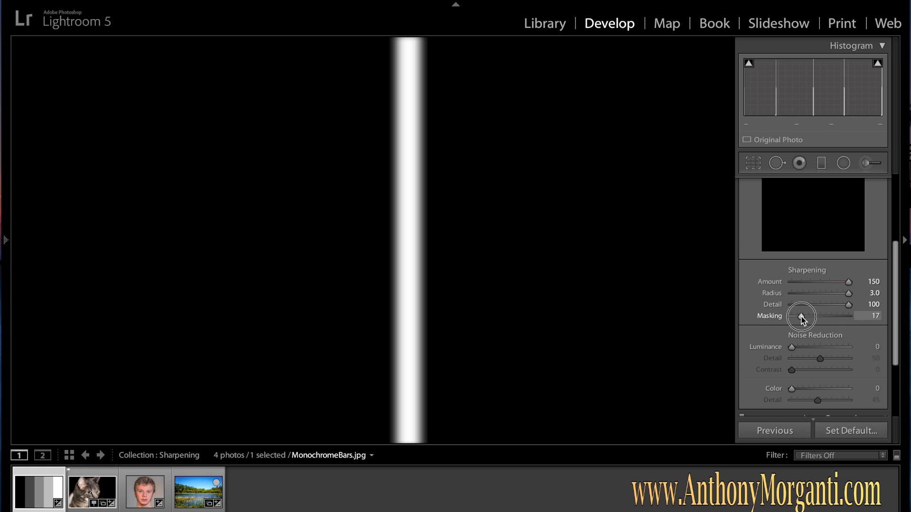
drag(801, 317, 774, 315)
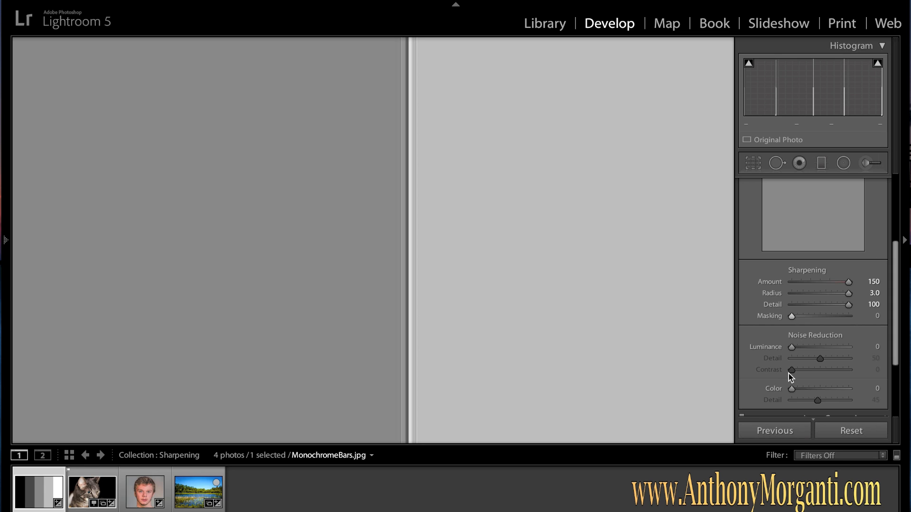
Set the noise reduction Luminance to 100
scroll(789, 374, down, 2)
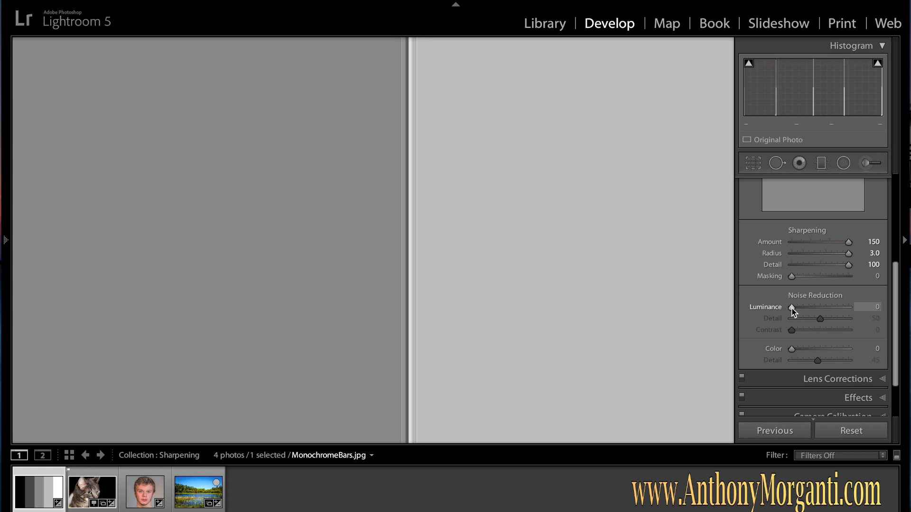
drag(791, 308, 848, 306)
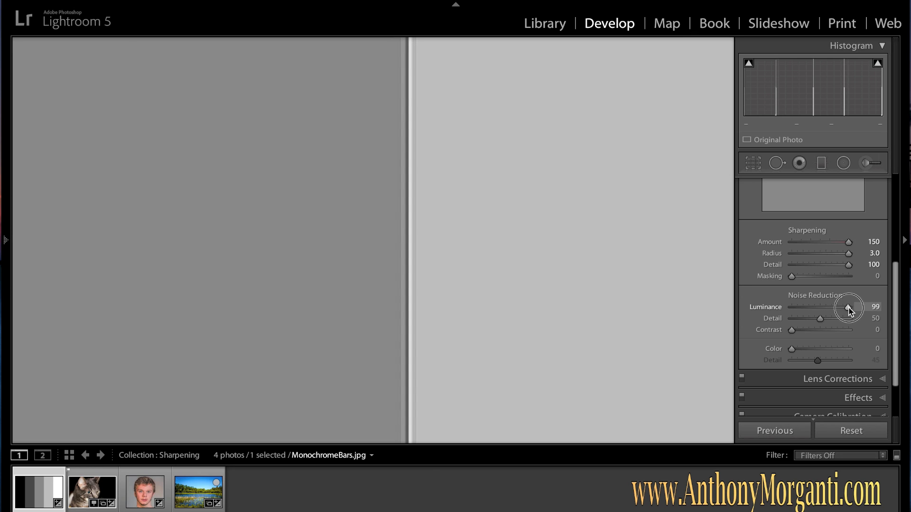
mouse_move(852, 311)
mouse_down()
mouse_move(824, 309)
mouse_move(845, 311)
mouse_up()
mouse_move(843, 307)
mouse_down()
mouse_move(783, 309)
mouse_move(864, 309)
mouse_move(792, 307)
mouse_move(851, 308)
mouse_up()
mouse_move(849, 309)
mouse_down()
mouse_move(805, 309)
mouse_move(838, 308)
mouse_up()
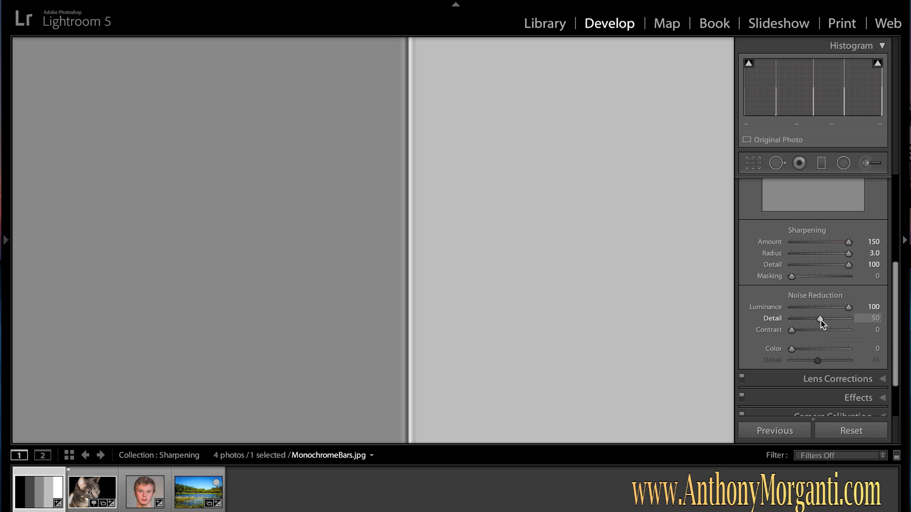
Set the luminance noise reduction Detail to 75 and Contrast to 70, keeping Luminance at 100
drag(821, 320, 843, 320)
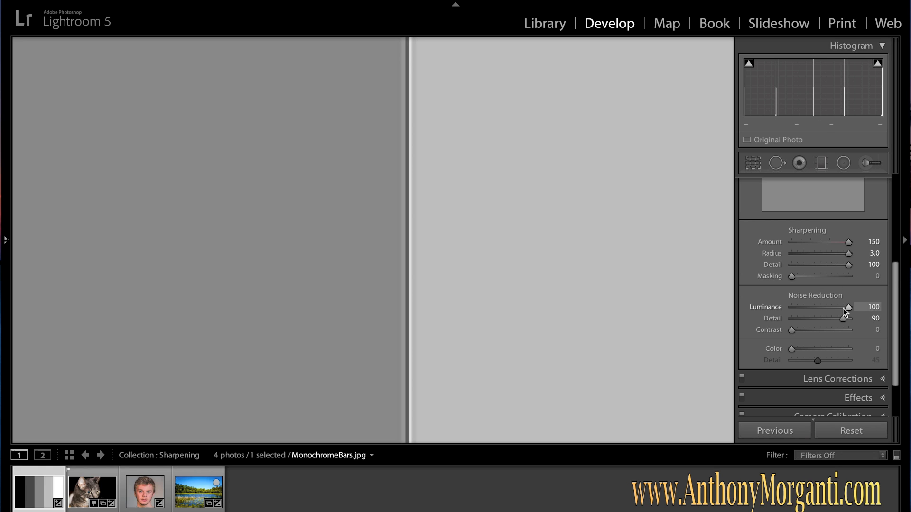
drag(847, 309, 789, 320)
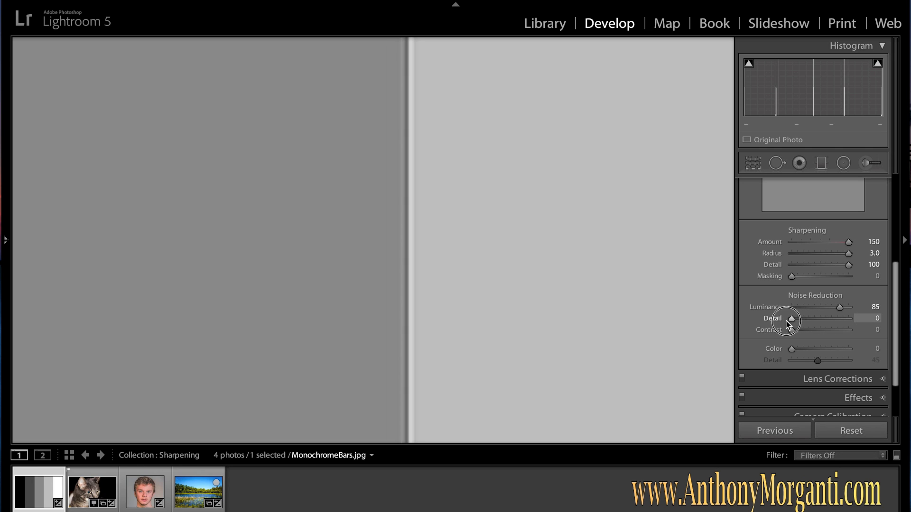
mouse_move(840, 308)
mouse_down()
mouse_move(849, 305)
mouse_move(823, 308)
mouse_up()
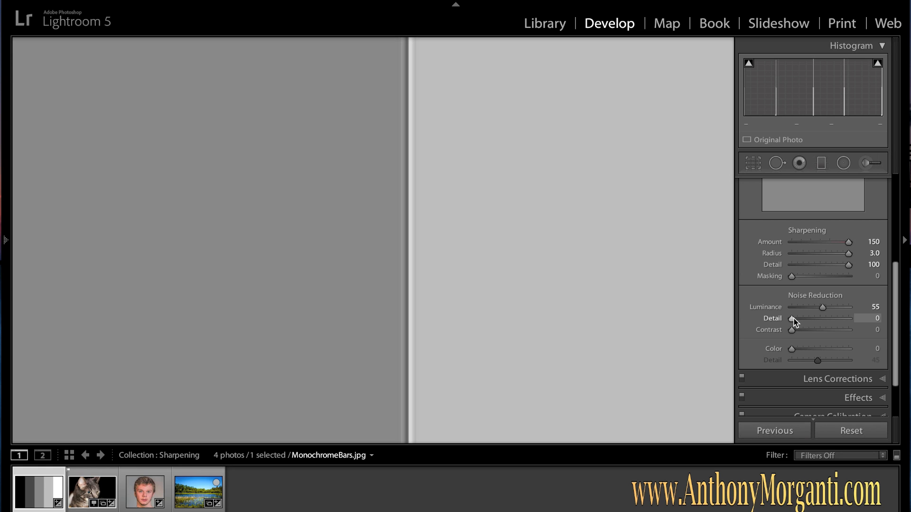
drag(792, 319, 821, 324)
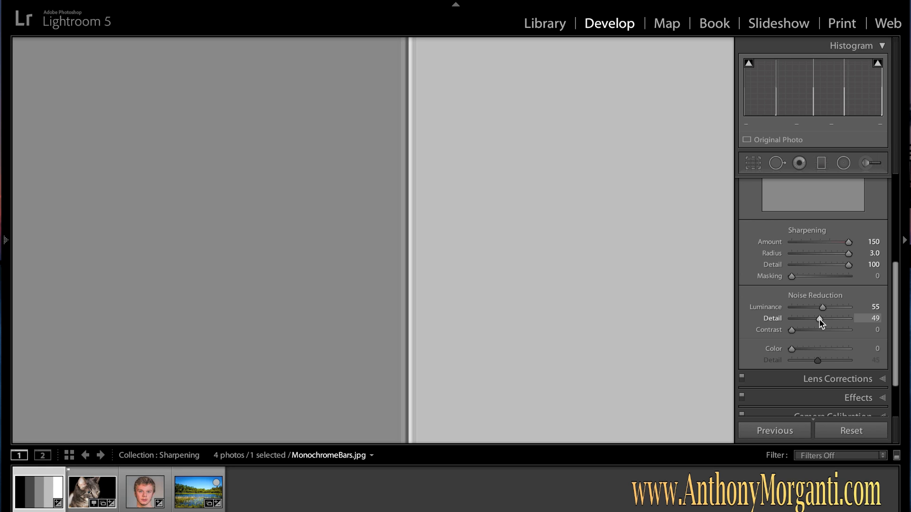
click(793, 331)
mouse_move(795, 331)
mouse_down()
mouse_move(847, 333)
mouse_move(812, 333)
mouse_up()
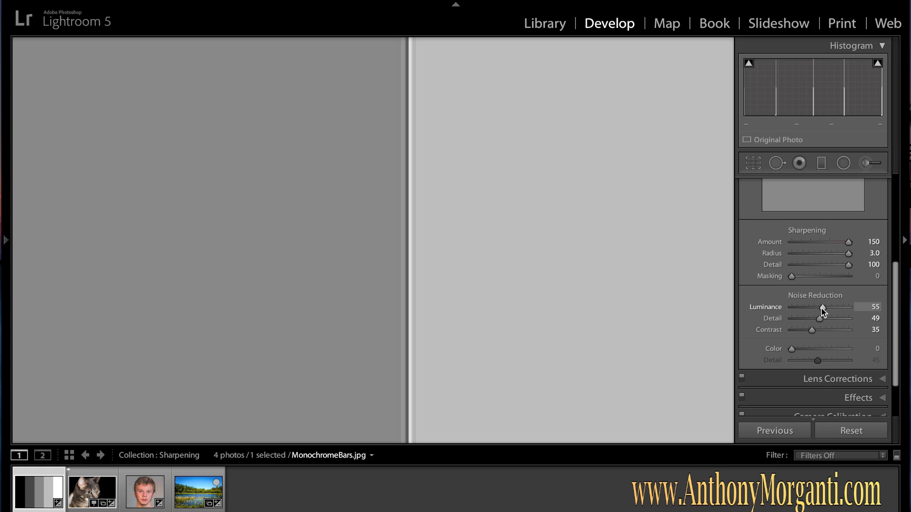
drag(822, 308, 857, 309)
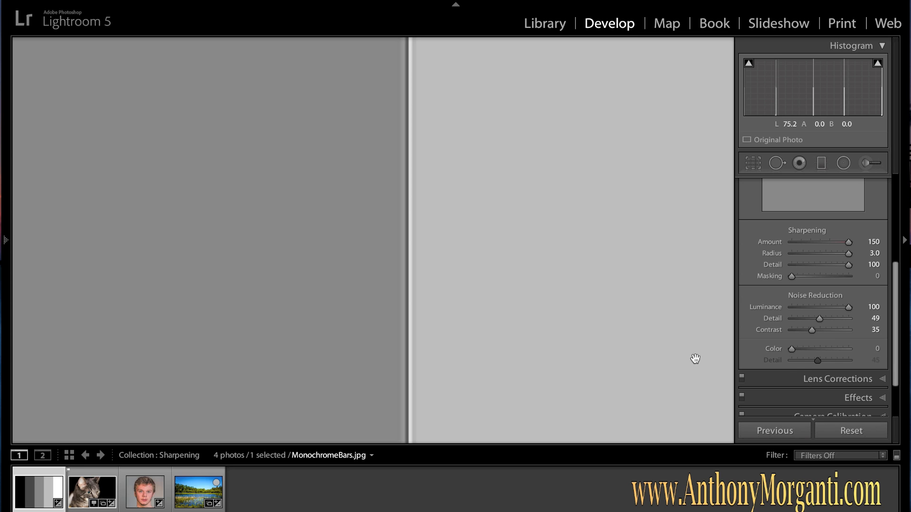
drag(820, 315, 831, 331)
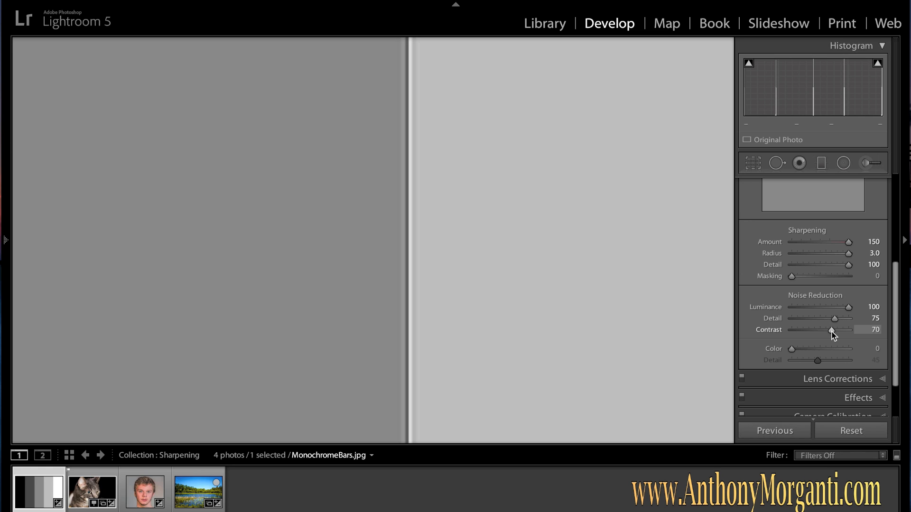
Set the Color noise reduction to 59 and its Detail to 53
scroll(804, 331, down, 3)
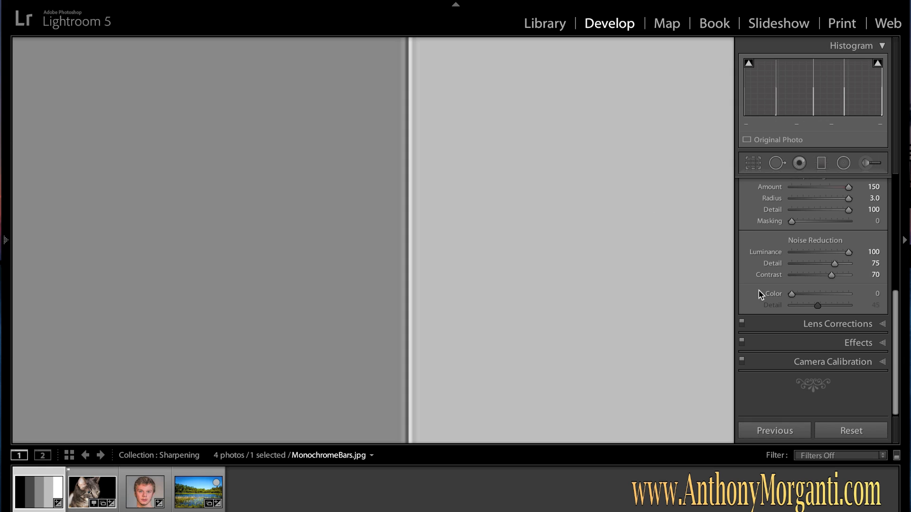
drag(791, 294, 826, 296)
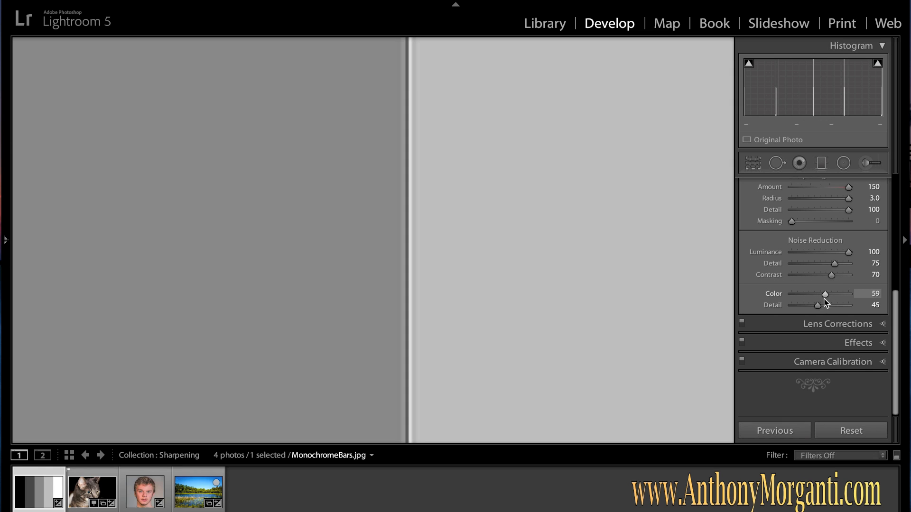
mouse_move(817, 306)
mouse_down()
mouse_move(837, 307)
mouse_move(822, 308)
mouse_up()
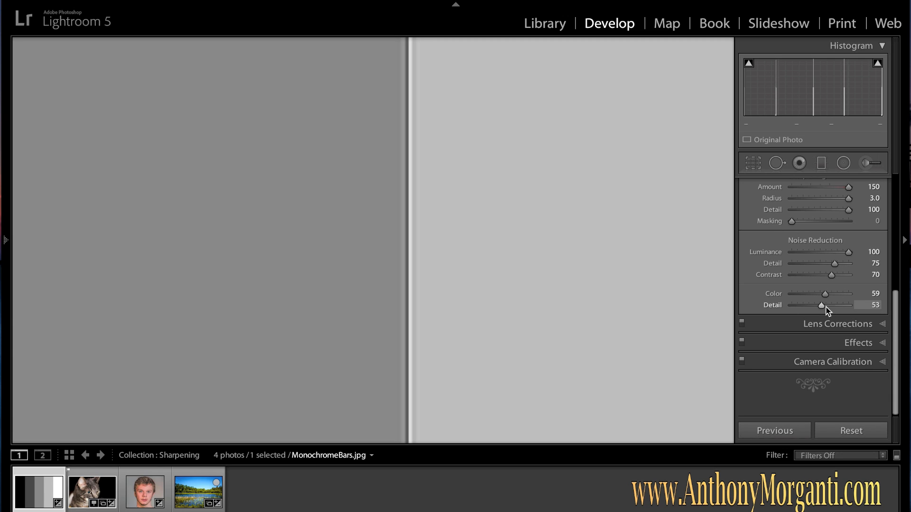
Zoom out and switch to the cat photo DSC_0032.NEF
scroll(813, 251, up, 3)
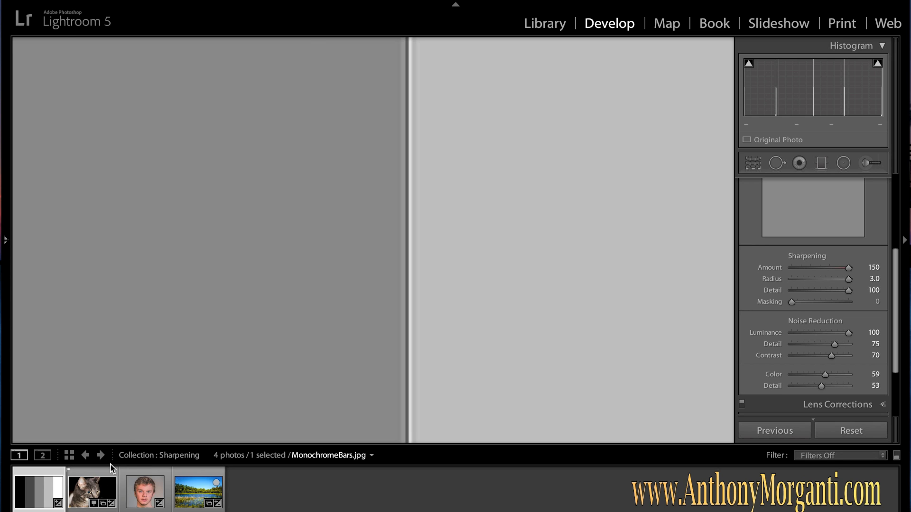
key(z)
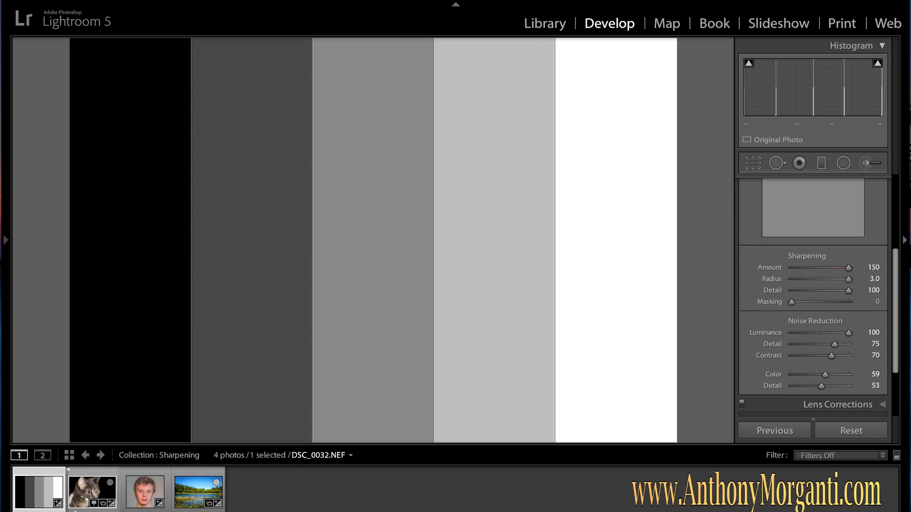
click(80, 498)
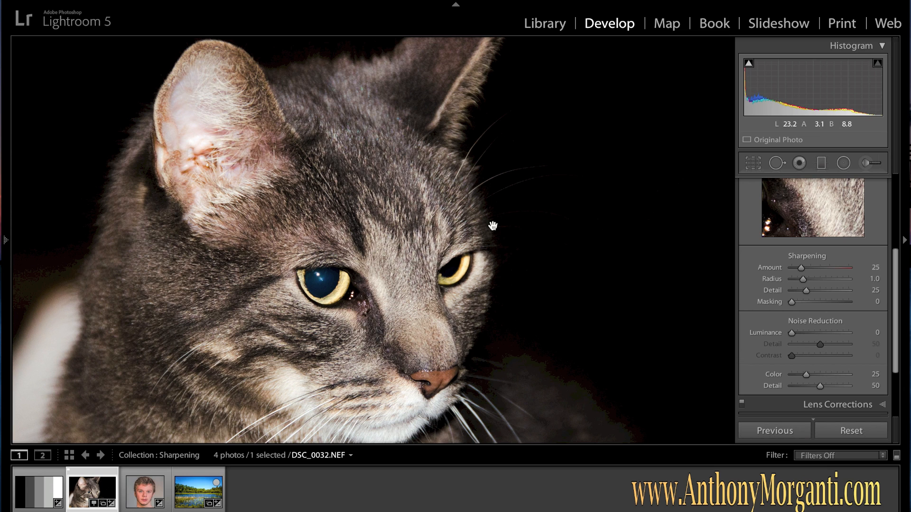
Zoom into the cat's face and raise the sharpening Amount to 96
click(438, 212)
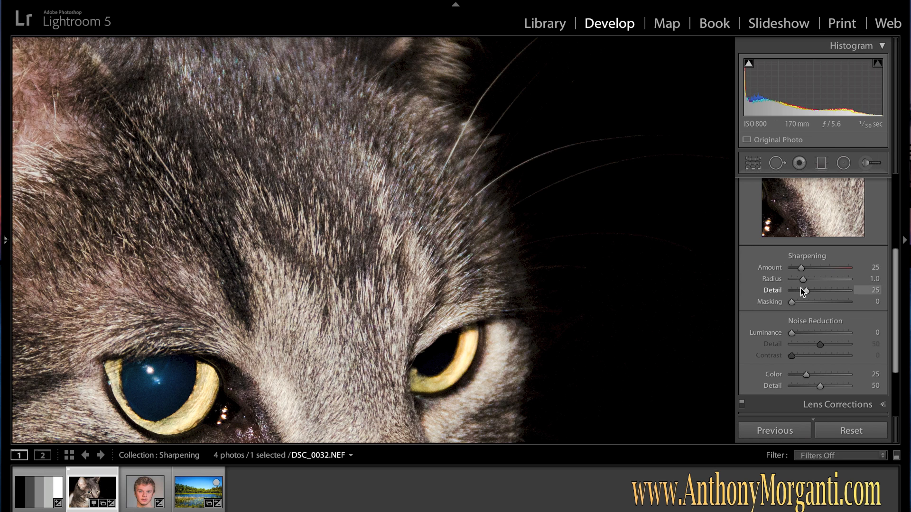
drag(801, 268, 827, 265)
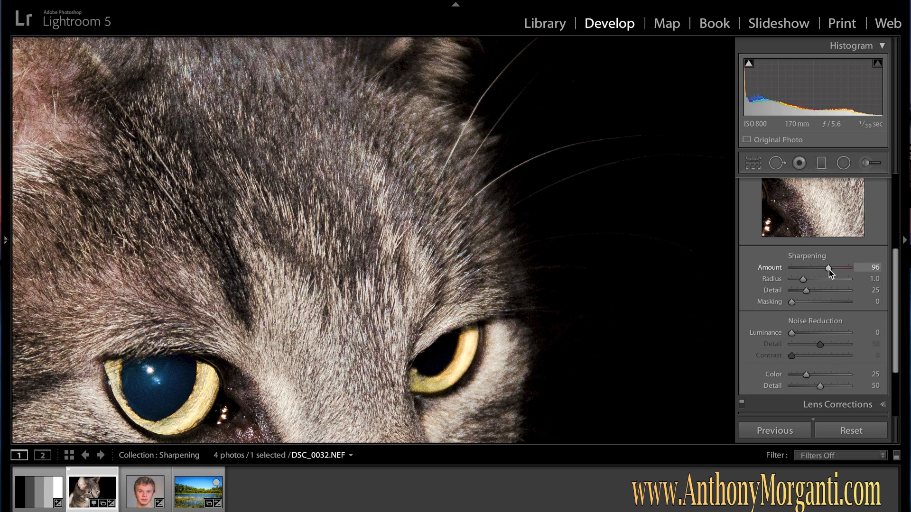
Set the sharpening Amount to 70 and the Radius to 0.5 on the cat photo
drag(829, 269, 859, 269)
drag(848, 271, 824, 268)
mouse_move(824, 269)
mouse_down()
mouse_move(791, 270)
mouse_move(827, 271)
mouse_move(817, 270)
mouse_up()
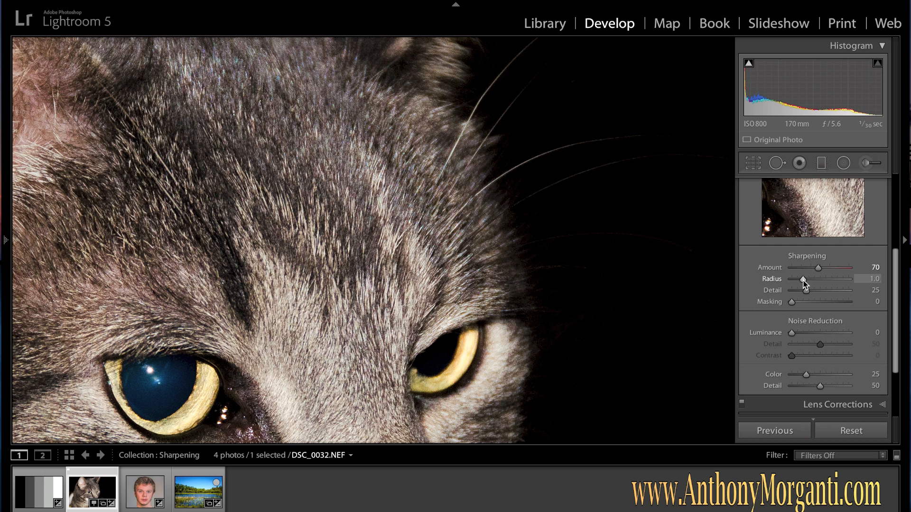
drag(800, 282, 790, 282)
drag(792, 280, 769, 278)
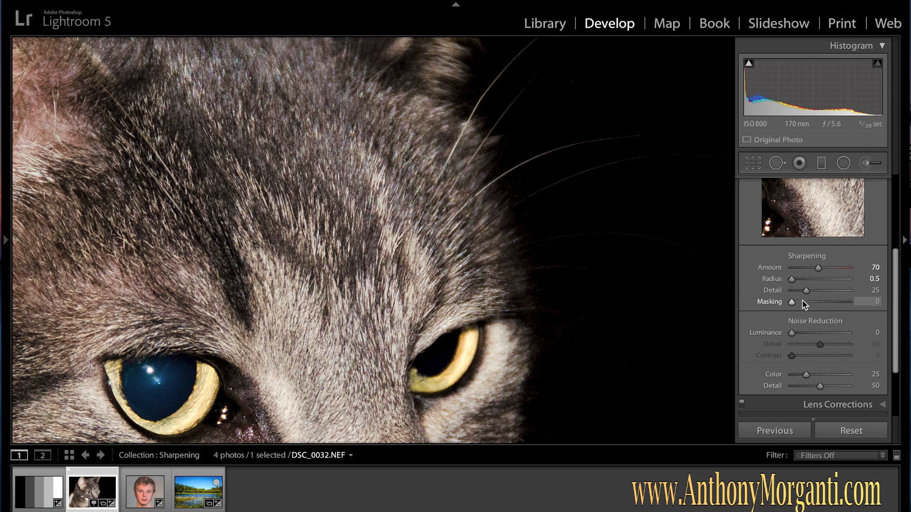
Try higher sharpening Detail values, then settle the Detail at 20
drag(807, 292, 841, 293)
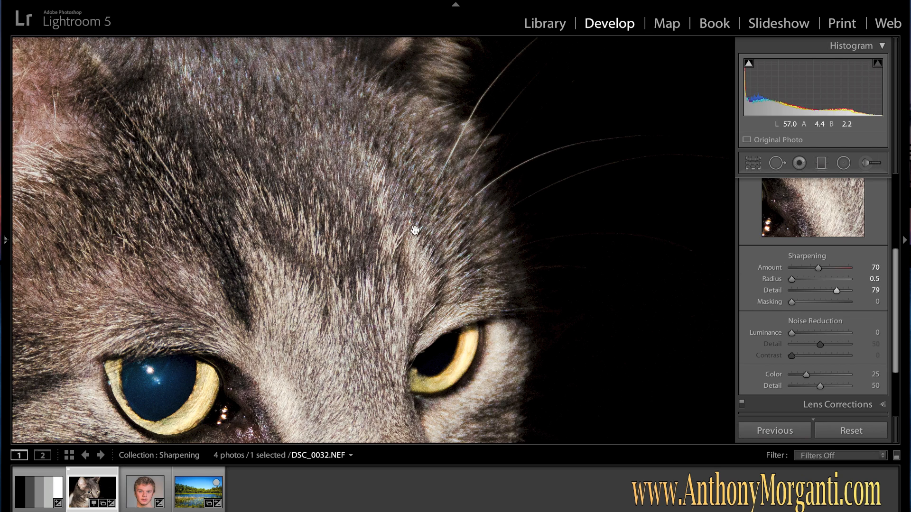
mouse_move(837, 292)
mouse_down()
mouse_move(845, 292)
mouse_move(824, 291)
mouse_up()
mouse_move(824, 291)
mouse_down()
mouse_move(851, 292)
mouse_move(807, 290)
mouse_move(837, 289)
mouse_up()
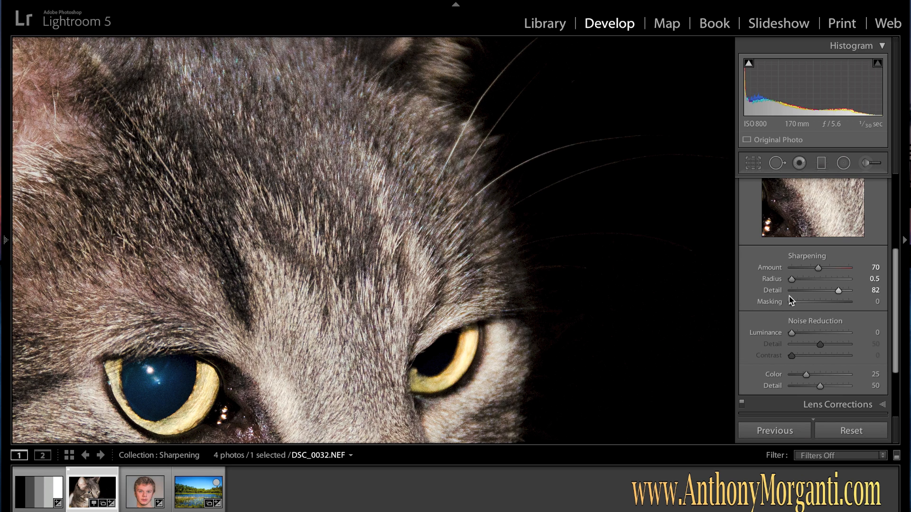
drag(841, 293, 800, 294)
drag(804, 291, 801, 289)
Set the sharpening Masking to 67 while previewing the mask in black and white
key(alt)
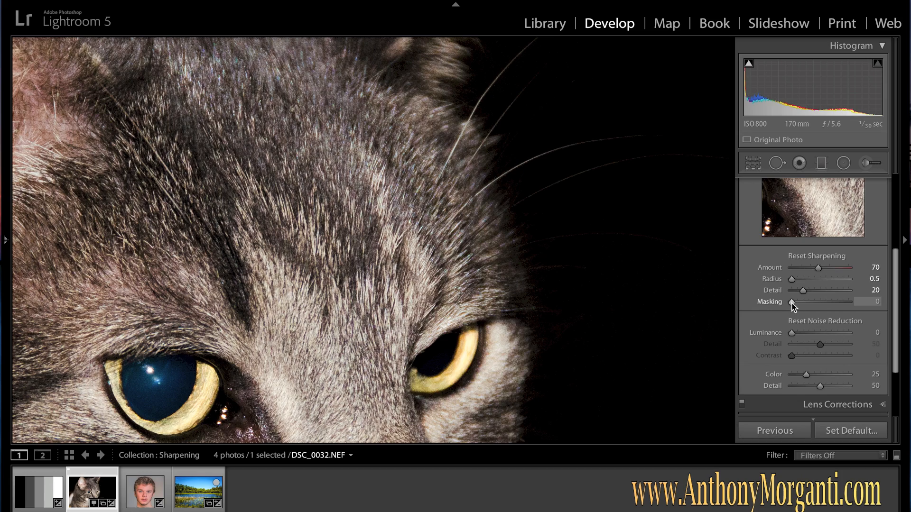
alt+click(792, 304)
drag(792, 303, 830, 303)
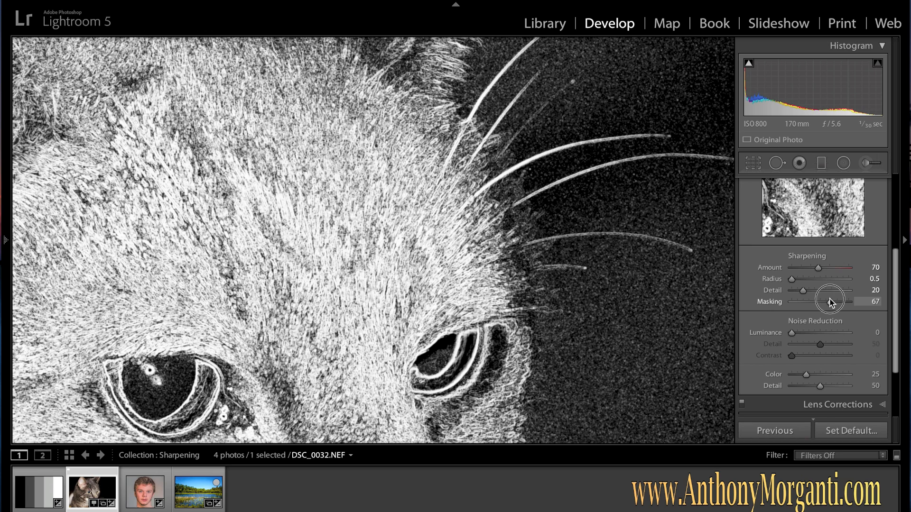
drag(830, 301, 830, 301)
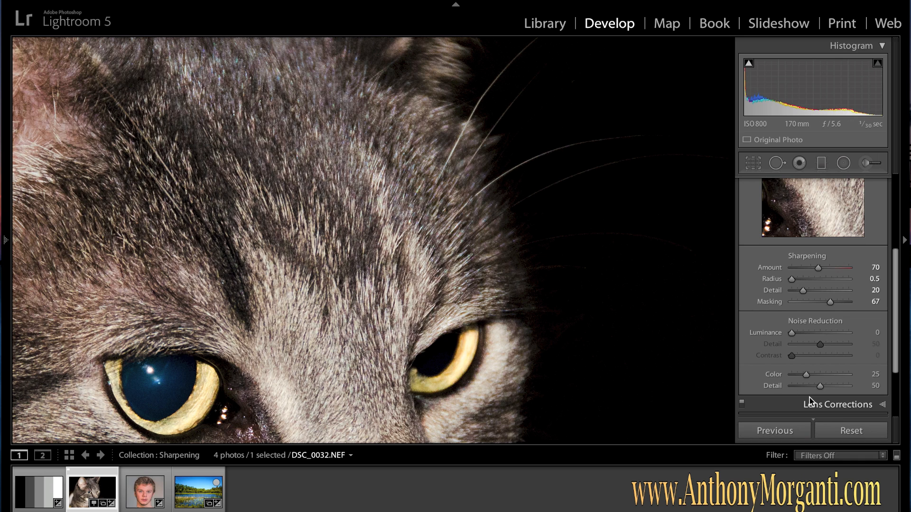
Set the Color noise reduction to 70 and its Detail to 27
drag(807, 377, 832, 374)
click(820, 387)
mouse_move(830, 387)
mouse_down()
mouse_move(843, 386)
mouse_move(812, 386)
mouse_up()
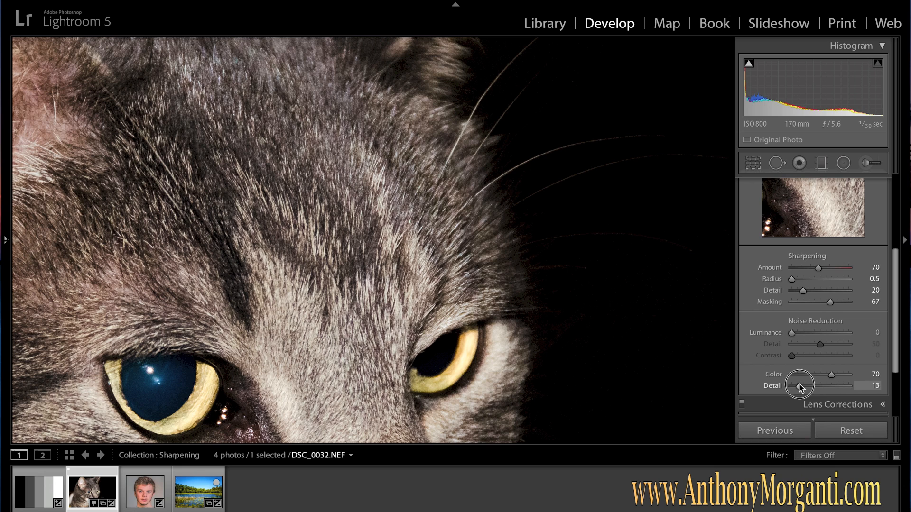
drag(821, 385, 808, 389)
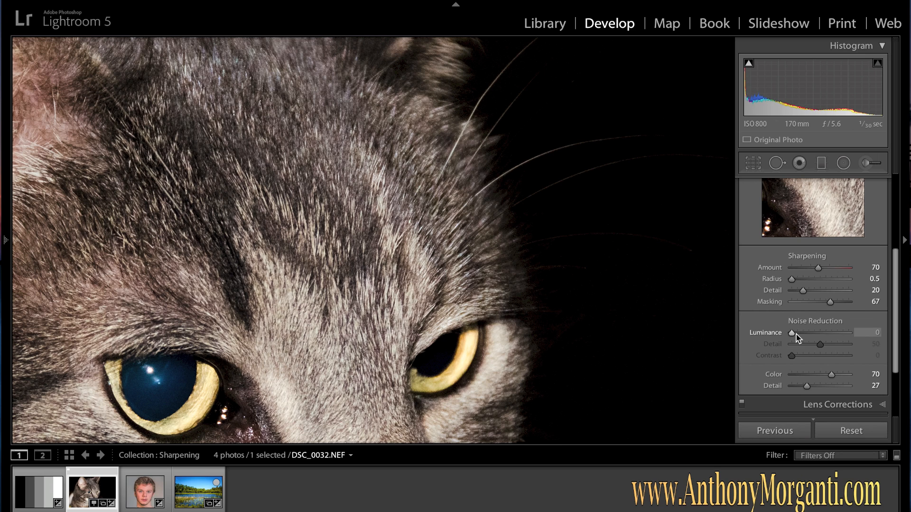
Set the Luminance noise reduction to 33 and zoom out to the whole cat photo
drag(791, 333, 811, 336)
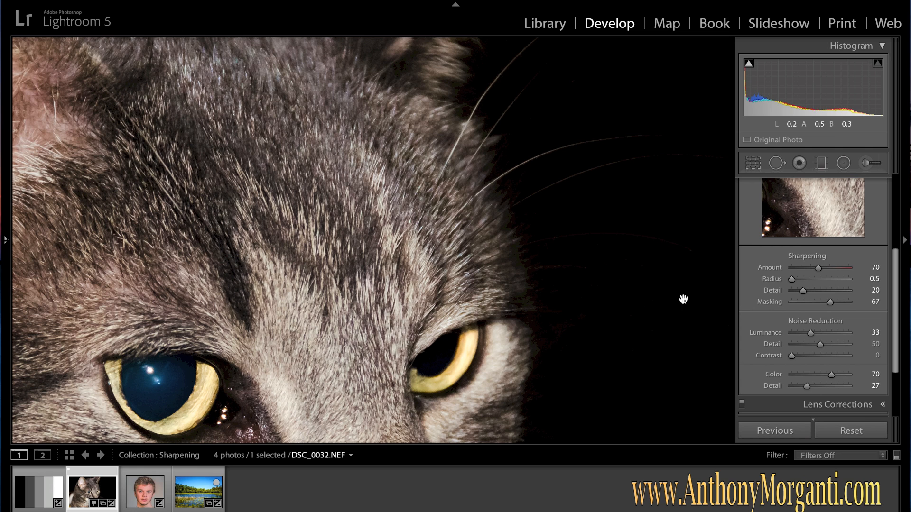
click(472, 264)
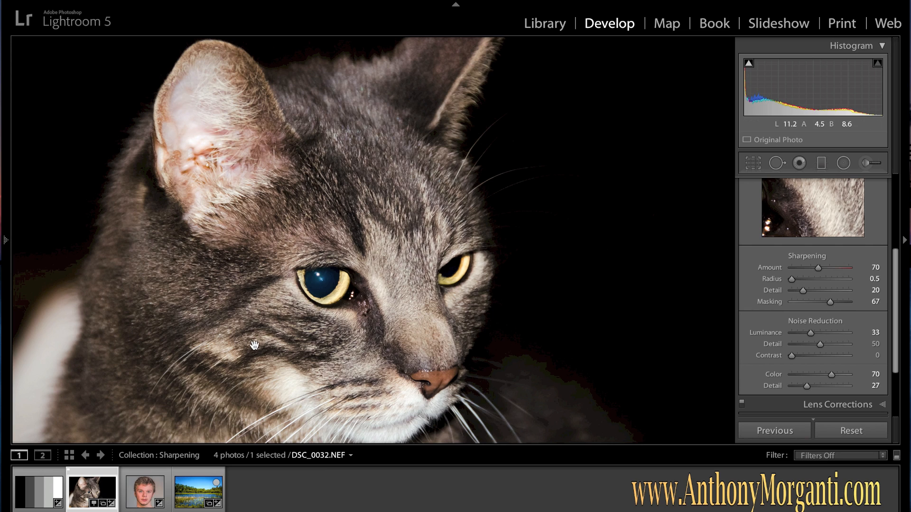
Switch to the portrait _DSC2345-Edit-2.tif, zoom in on the face, and raise sharpening Amount to 64
click(140, 495)
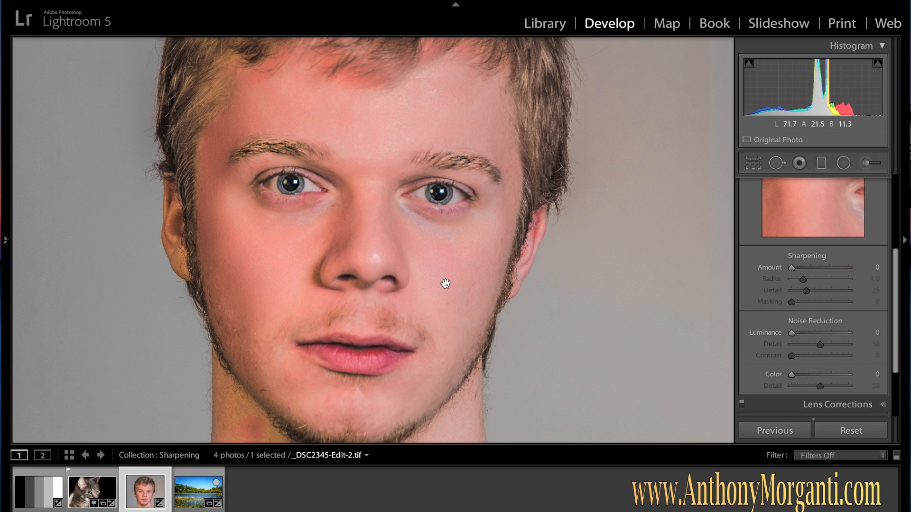
key(super+equal)
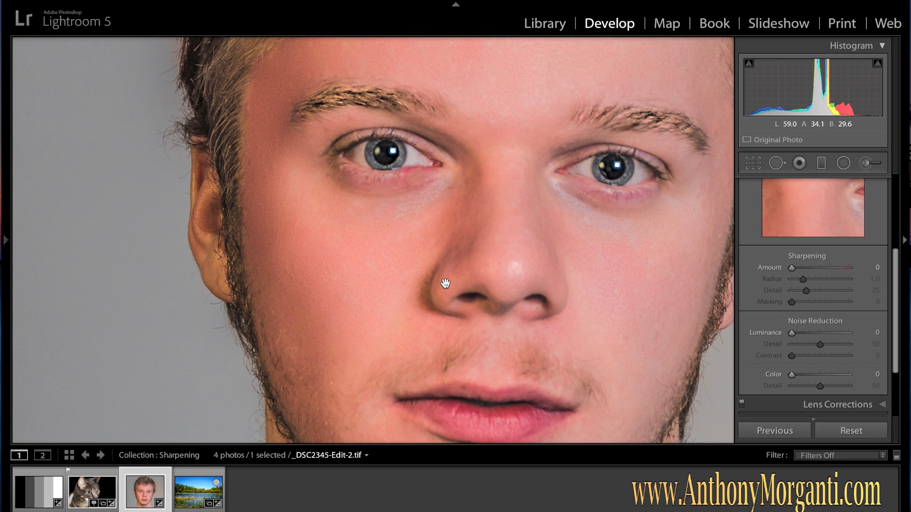
key(super+equal)
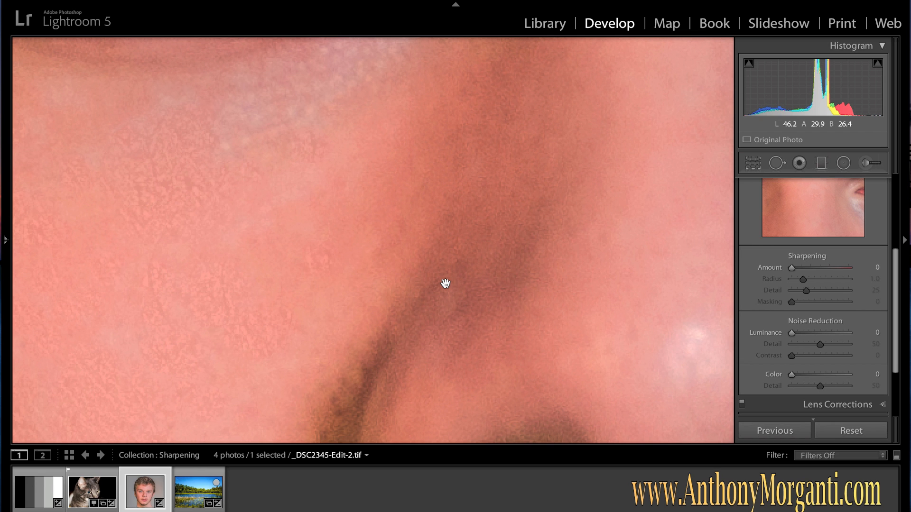
key(super+minus)
drag(535, 302, 397, 299)
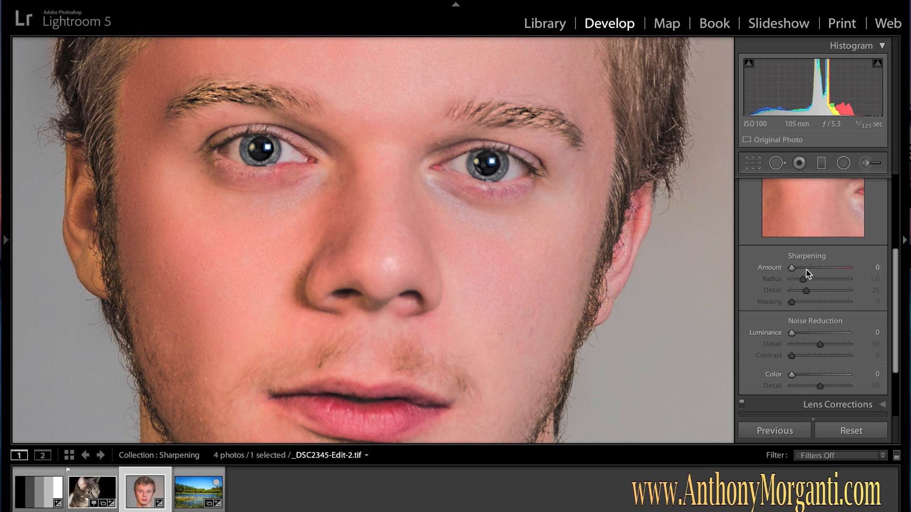
drag(792, 268, 816, 272)
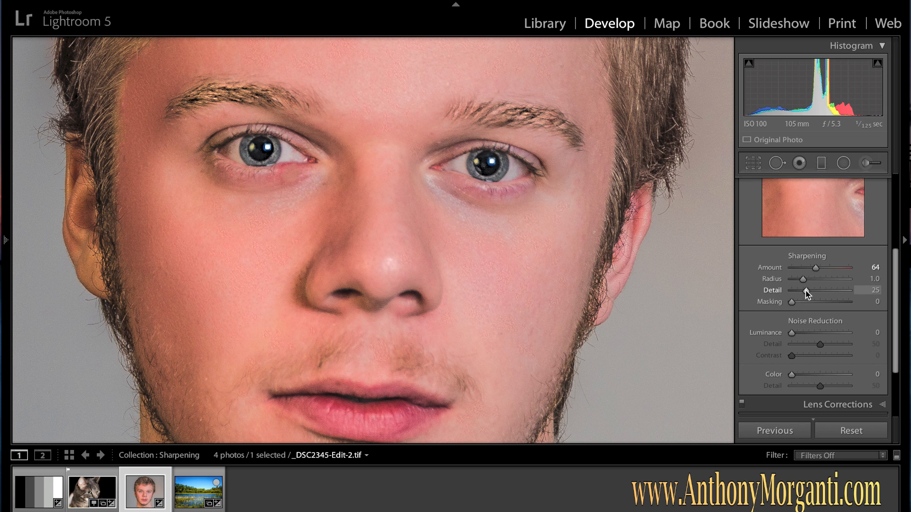
Set the sharpening Radius to 1.8 and bring the Detail down to 5
drag(805, 291, 862, 296)
drag(802, 279, 821, 280)
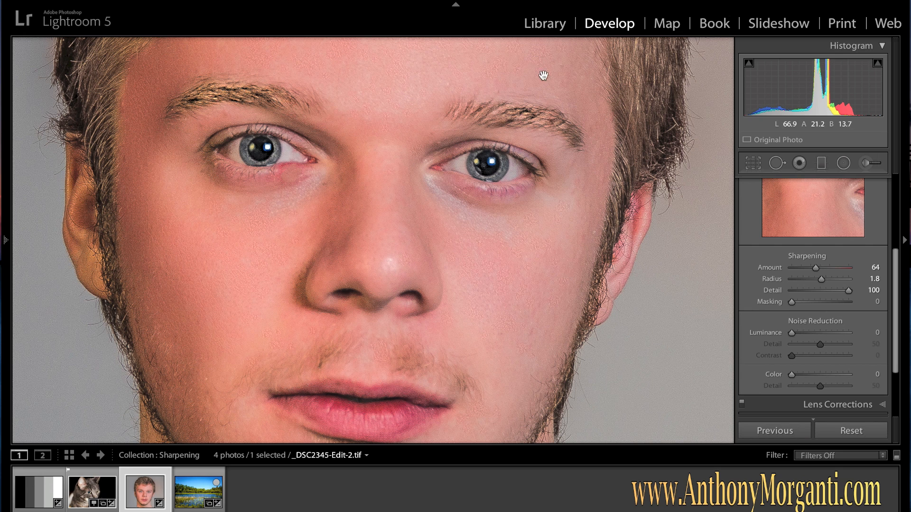
drag(849, 295, 796, 294)
mouse_move(795, 291)
mouse_down()
mouse_move(821, 293)
mouse_move(795, 294)
mouse_up()
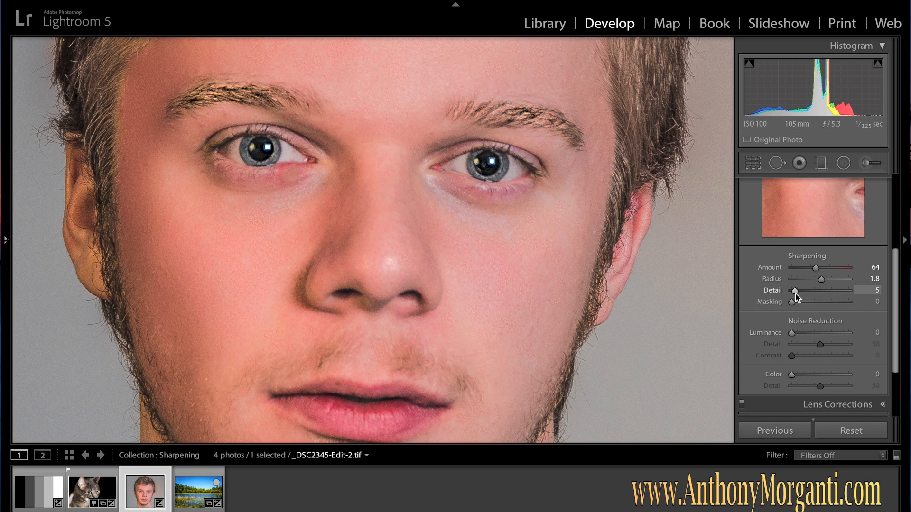
Reset the sharpening Amount and set it to 34
double_click(815, 268)
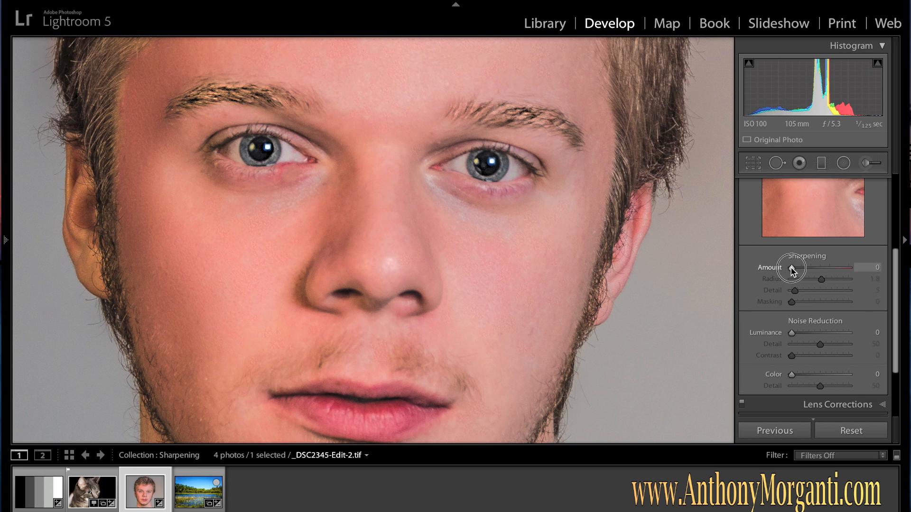
drag(793, 267, 804, 267)
Apply the Sharpen - Faces preset from the Lightroom General Presets, then hide the presets panel
mouse_move(6, 249)
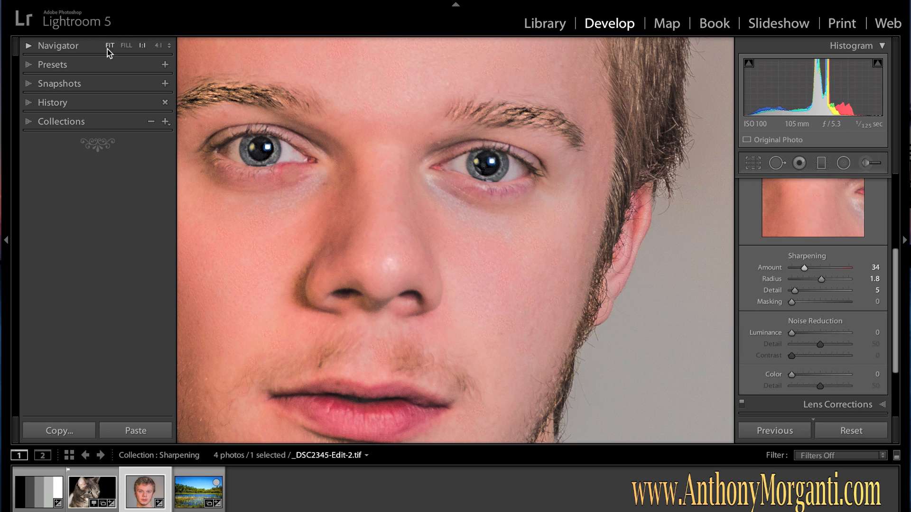
click(28, 70)
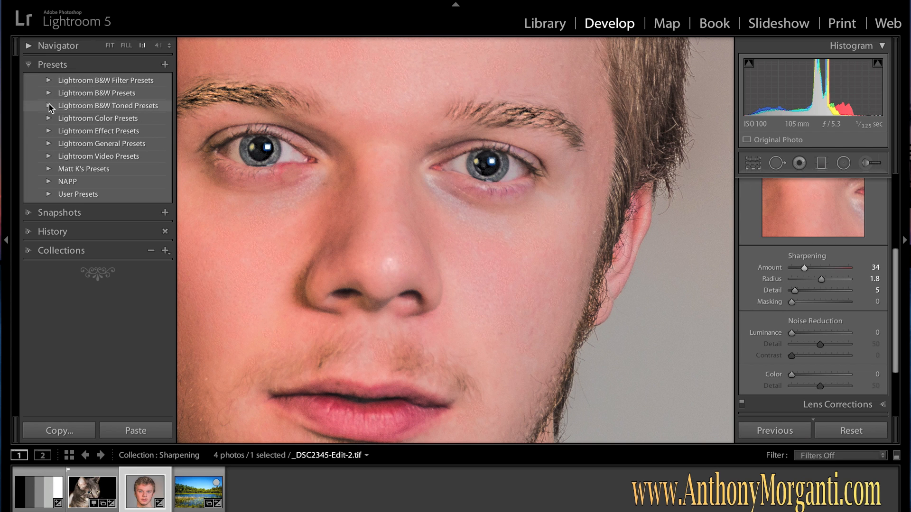
click(49, 144)
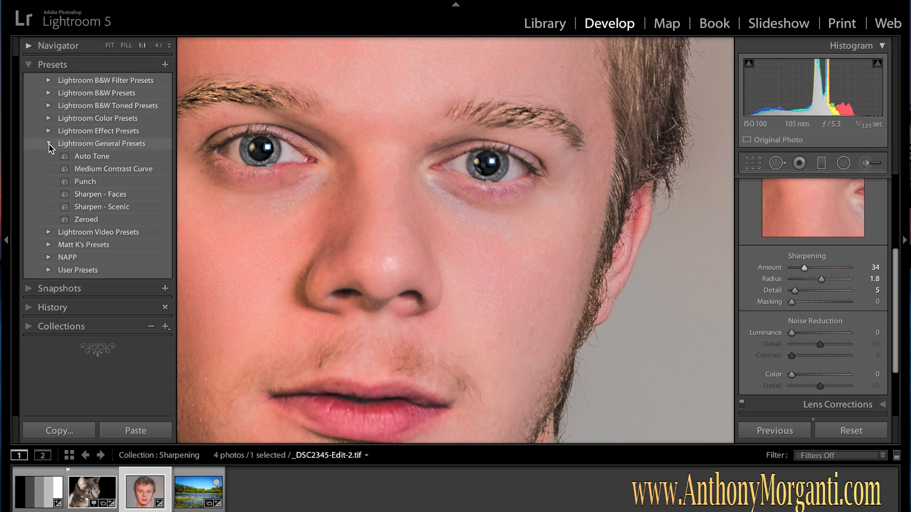
click(88, 196)
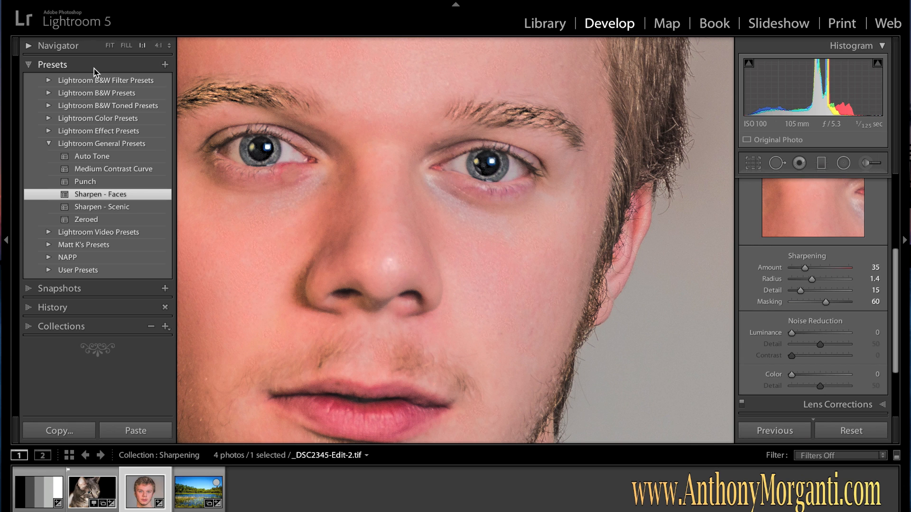
click(7, 245)
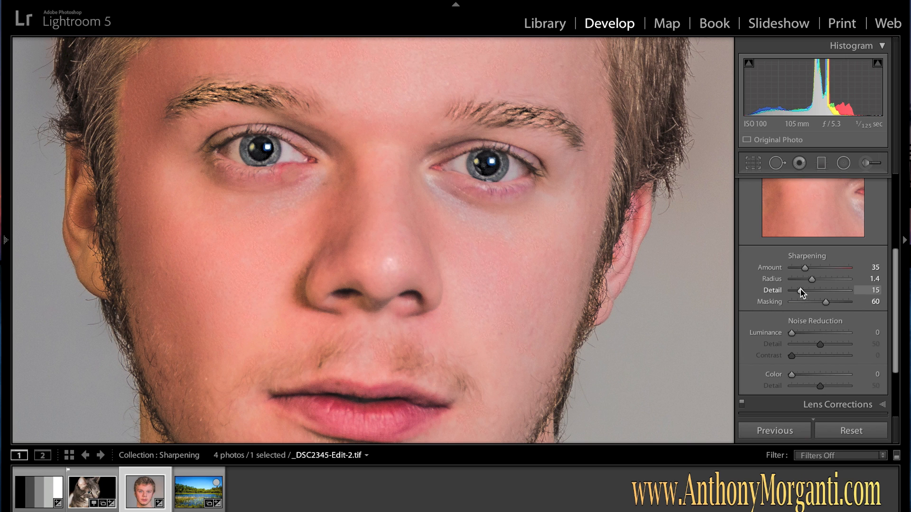
Set the sharpening Detail to 100 and the Amount to 150
mouse_move(801, 294)
mouse_down()
mouse_move(838, 291)
mouse_move(800, 294)
mouse_up()
click(800, 291)
click(801, 291)
drag(800, 293, 805, 291)
drag(806, 290, 874, 291)
drag(803, 269, 874, 267)
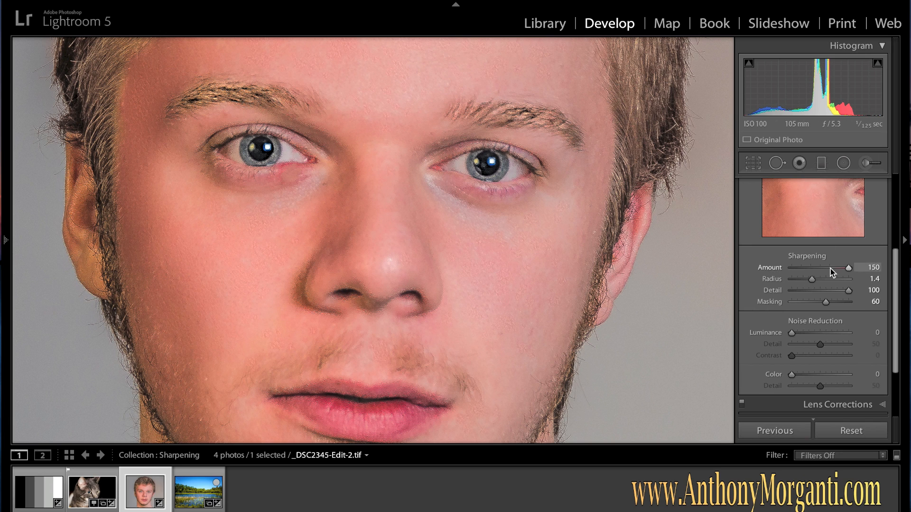
Switch to the landscape photo _DSC3127.NEF and raise sharpening Amount to 57
click(192, 497)
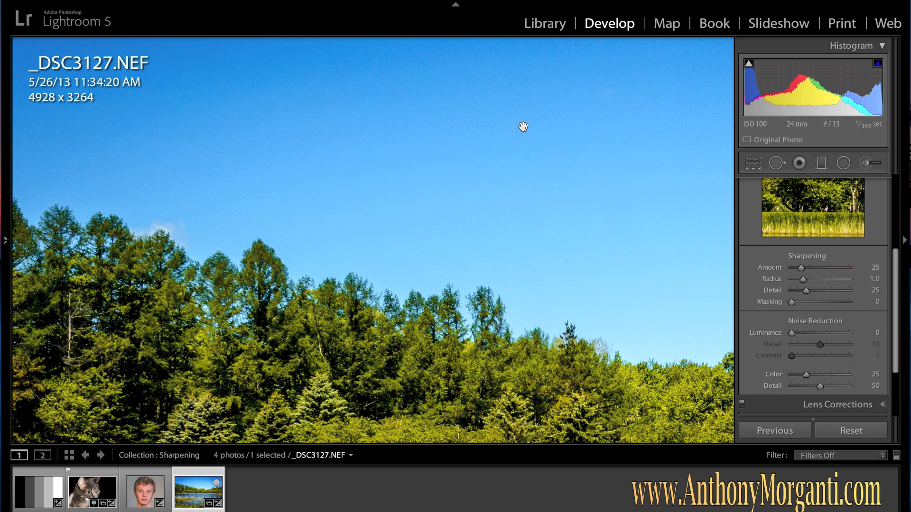
click(664, 220)
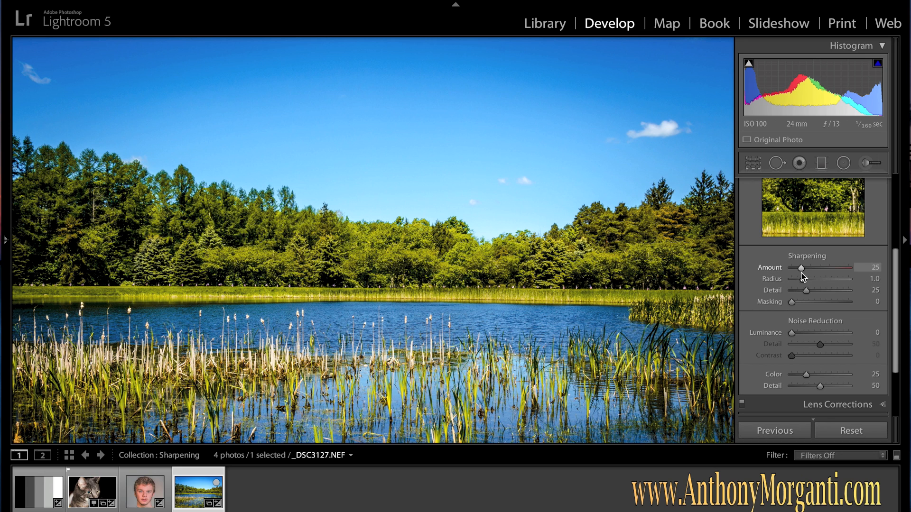
drag(800, 268, 813, 267)
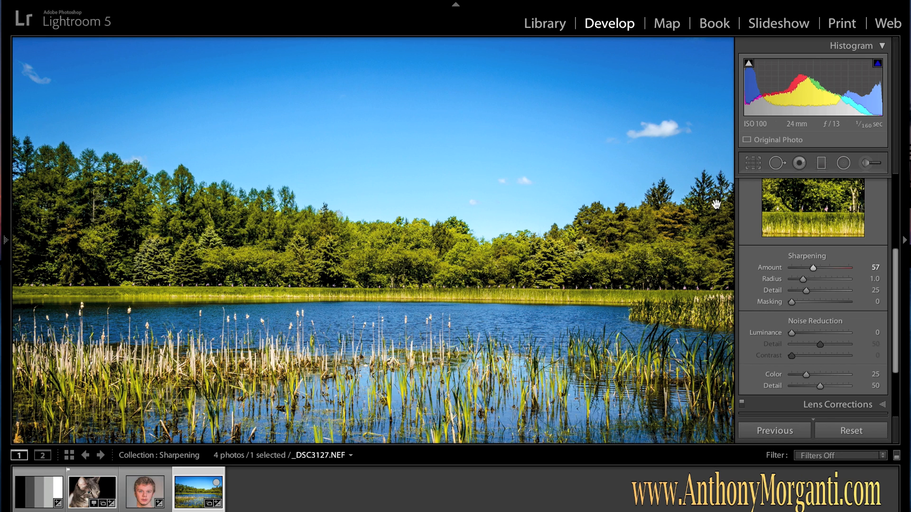
Zoom in on the reeds and set the sharpening Amount to 49
click(599, 141)
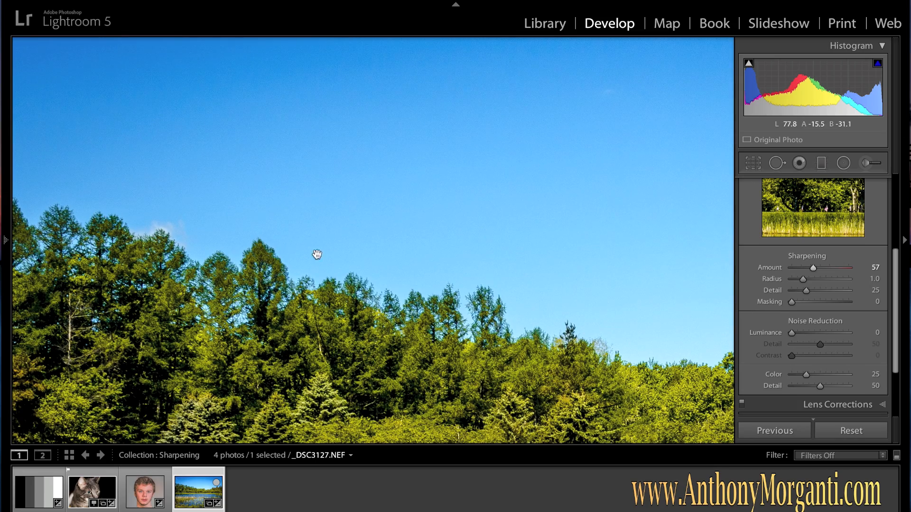
drag(329, 373, 480, 94)
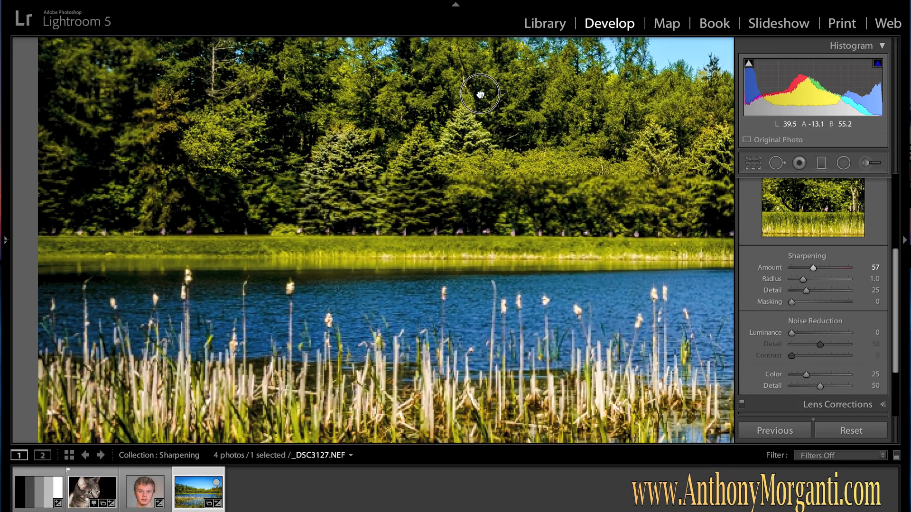
drag(410, 372, 396, 230)
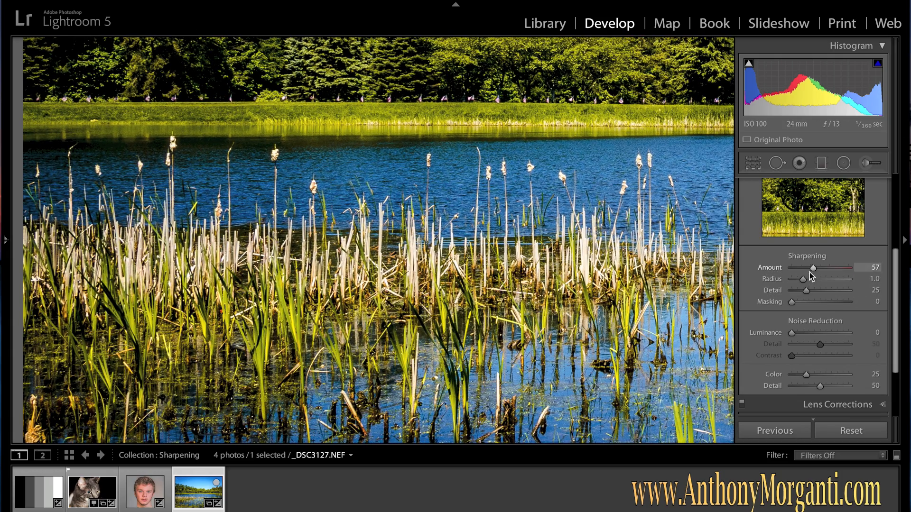
mouse_move(813, 269)
mouse_down()
mouse_move(831, 269)
mouse_move(805, 270)
mouse_move(826, 271)
mouse_up()
drag(822, 267, 808, 271)
drag(808, 270, 810, 270)
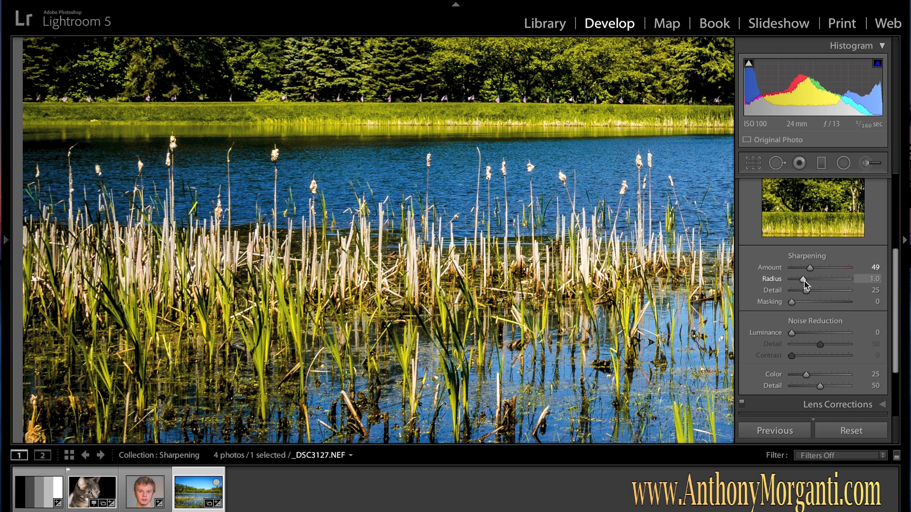
Set the sharpening Radius to 1.6 and Detail to 59, then zoom out to the full landscape
drag(804, 281, 814, 282)
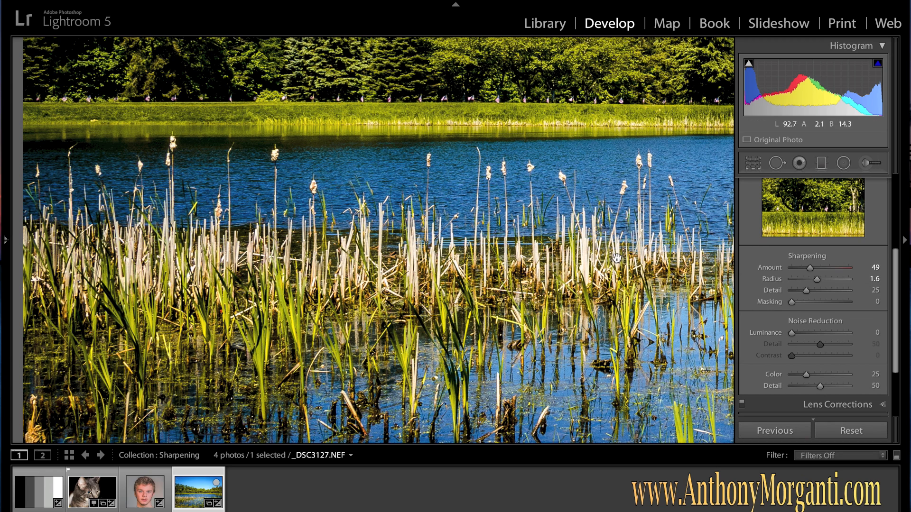
click(807, 293)
drag(811, 294, 825, 293)
click(565, 220)
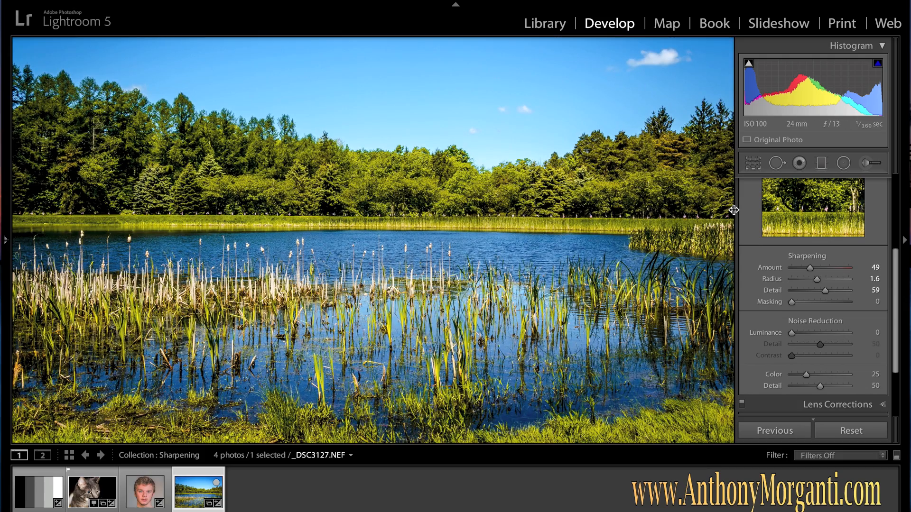
Set the sharpening Masking to 45 while previewing the mask on the landscape
key(alt)
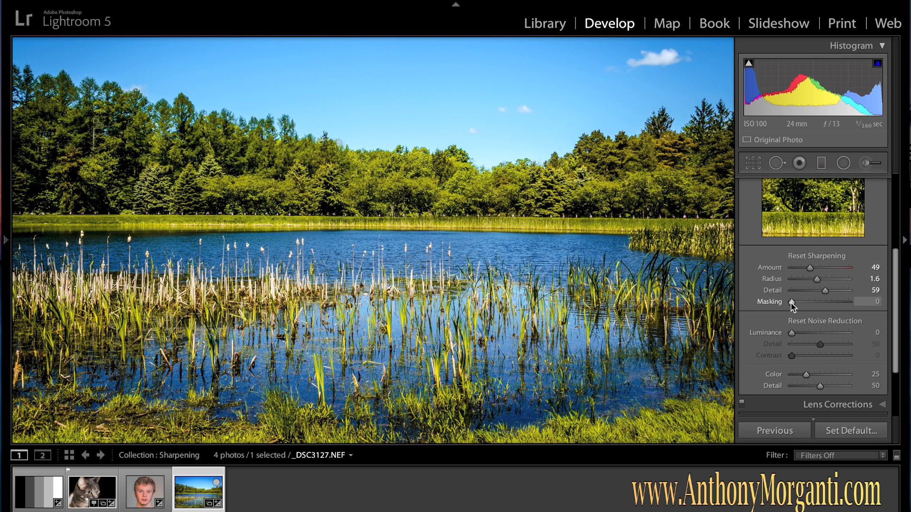
drag(792, 303, 813, 304)
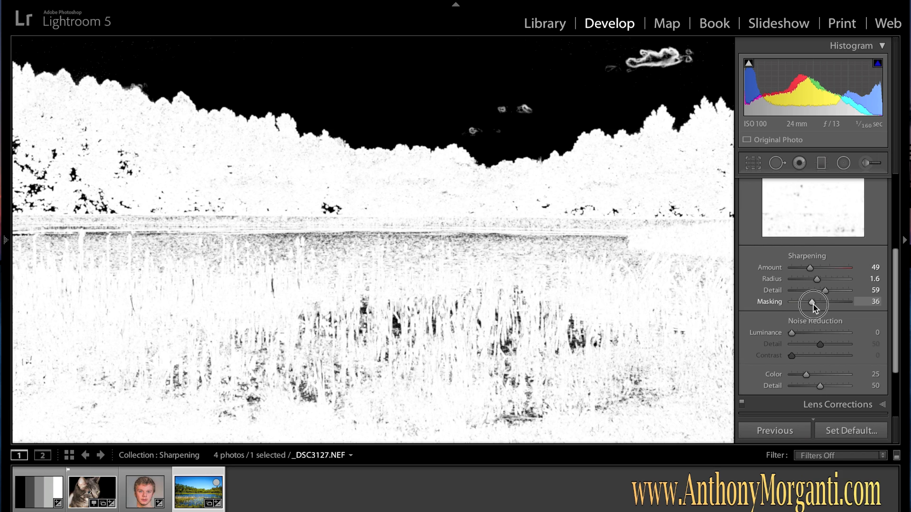
drag(813, 305, 813, 304)
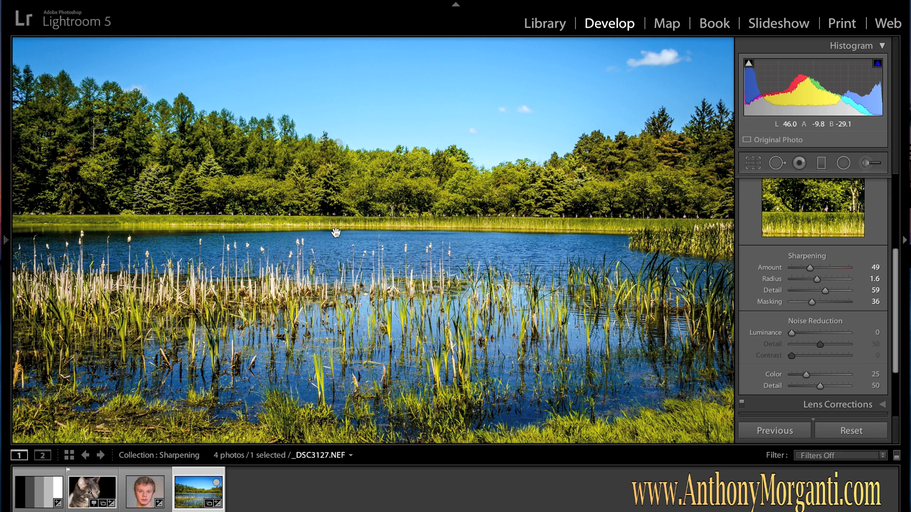
alt+click(812, 303)
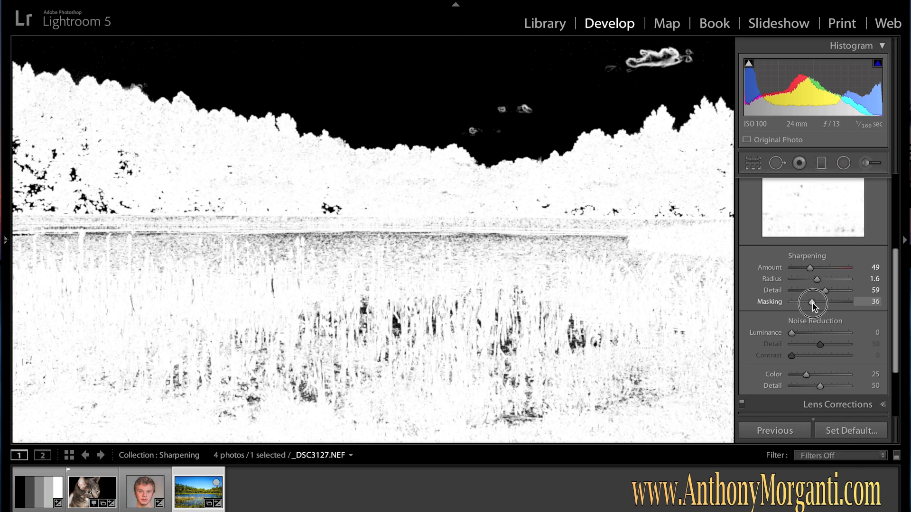
drag(812, 303, 818, 303)
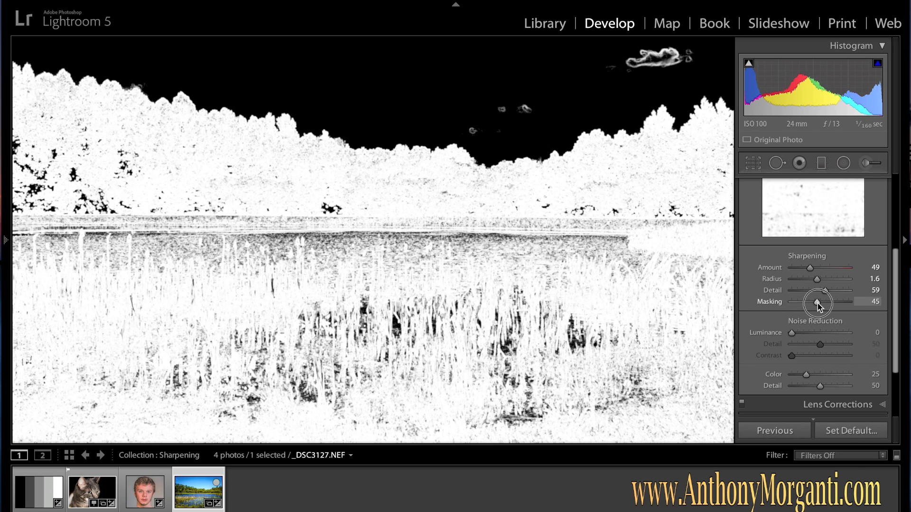
drag(818, 303, 815, 300)
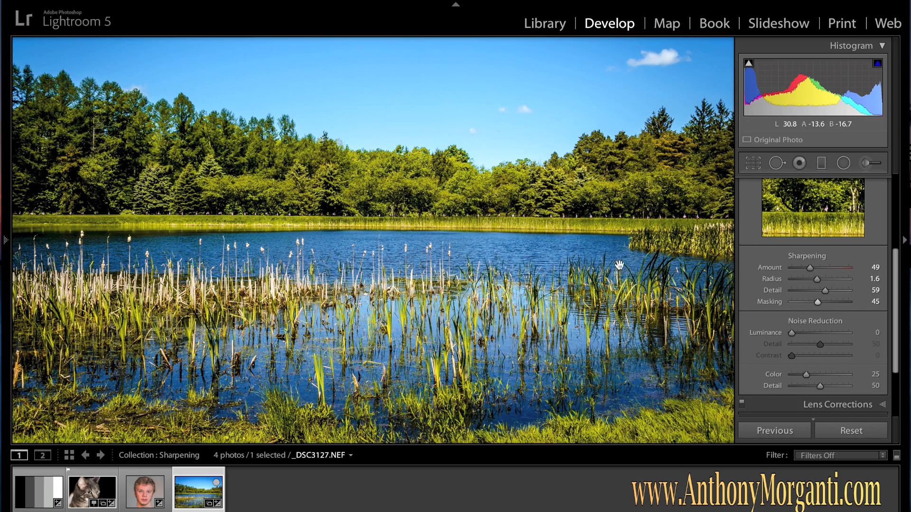
Zoom in on the water and set the noise reduction Luminance to 36
key(super+equal)
key(super+equal)
key(super+equal)
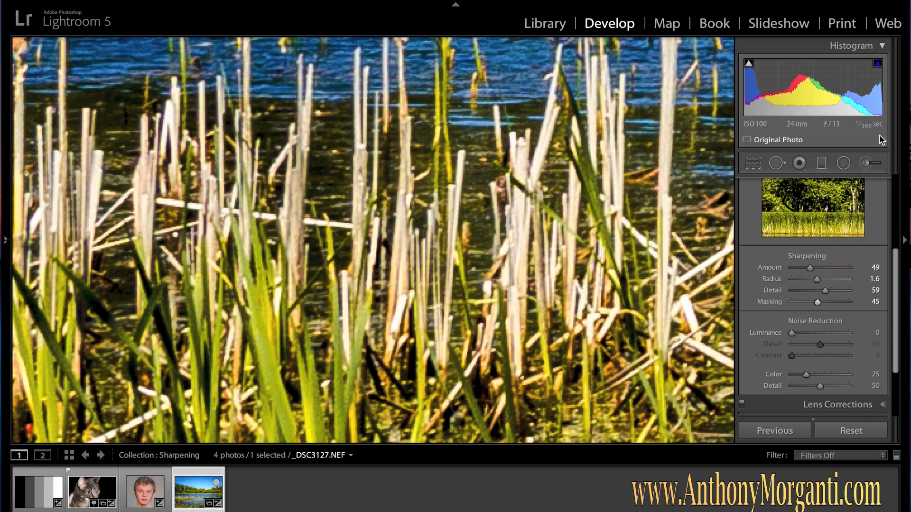
drag(597, 161, 563, 483)
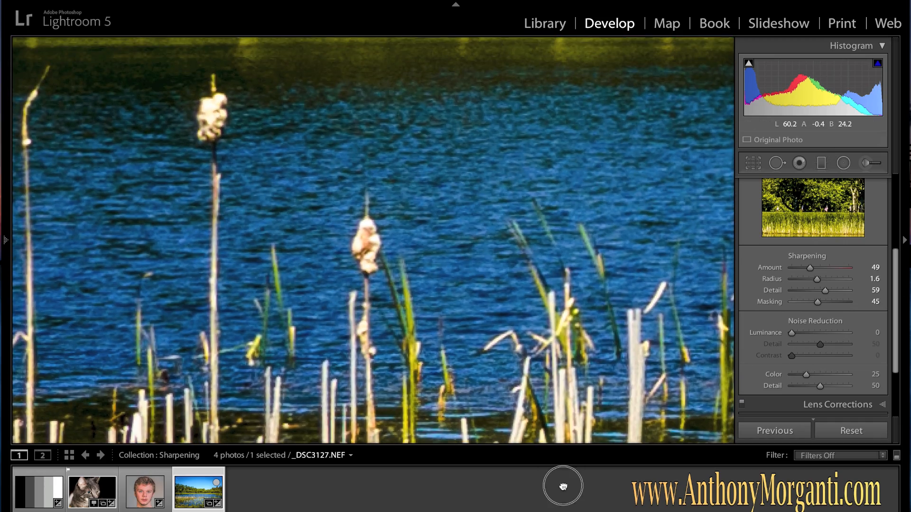
drag(494, 208, 492, 305)
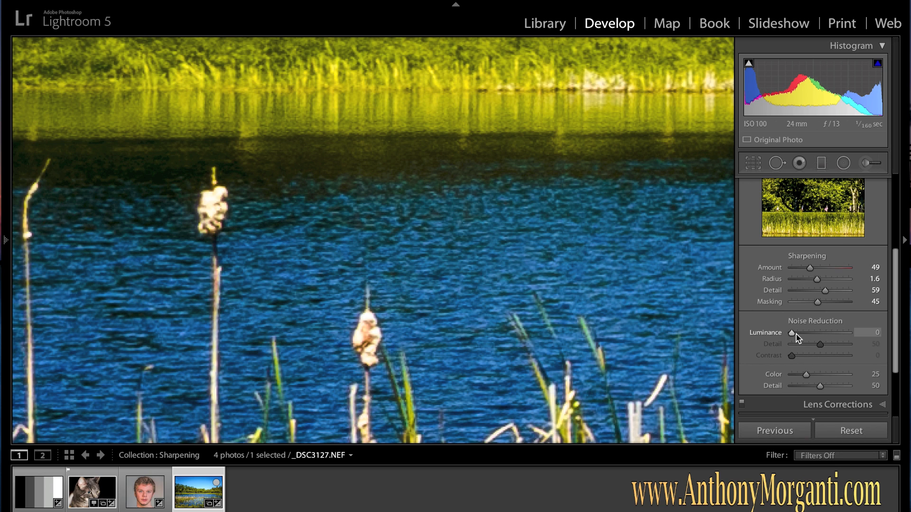
mouse_move(791, 334)
mouse_down()
mouse_move(815, 336)
mouse_move(806, 334)
mouse_up()
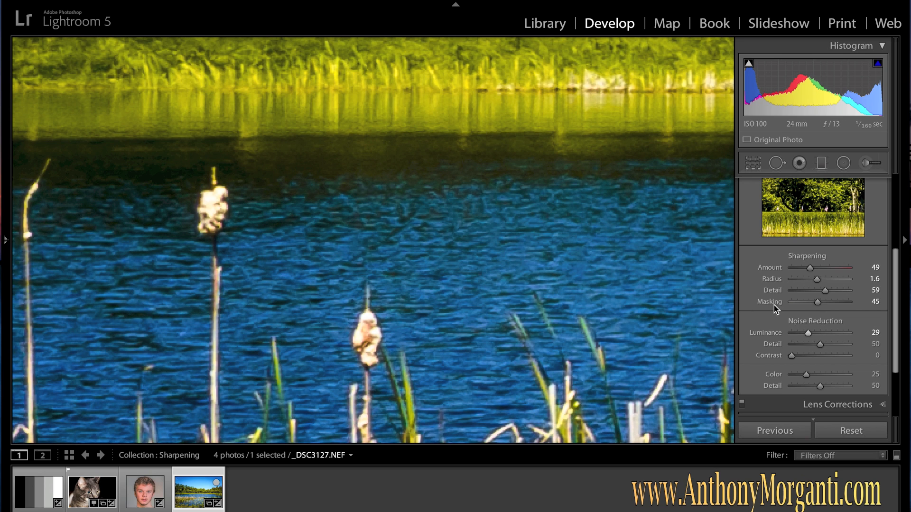
drag(809, 335, 813, 336)
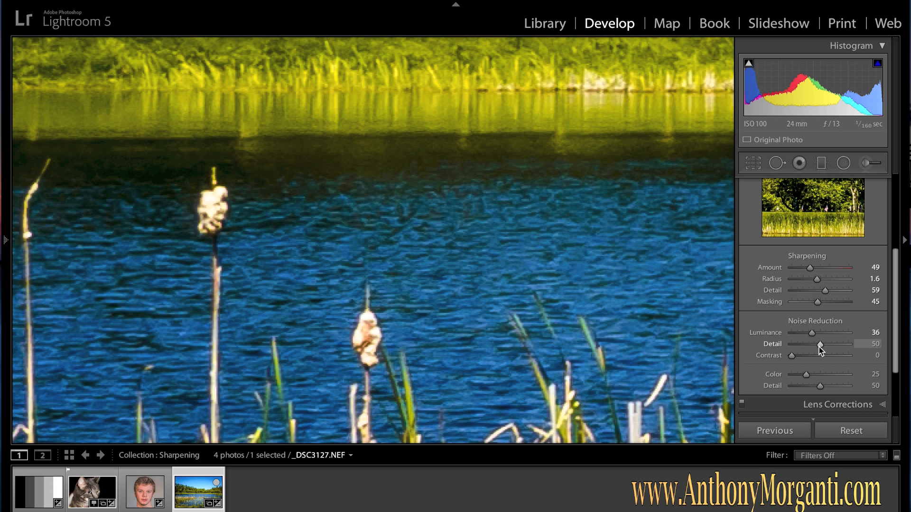
mouse_move(818, 346)
mouse_down()
mouse_move(846, 346)
mouse_move(797, 346)
mouse_move(845, 349)
mouse_move(790, 358)
mouse_move(819, 346)
mouse_up()
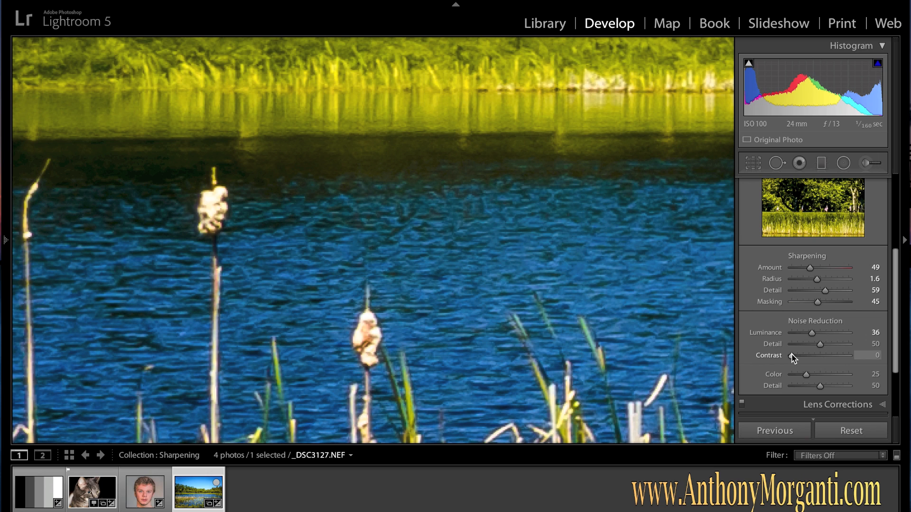
mouse_move(793, 360)
mouse_down()
mouse_move(838, 364)
mouse_move(788, 364)
mouse_move(834, 364)
mouse_move(806, 369)
mouse_up()
double_click(807, 355)
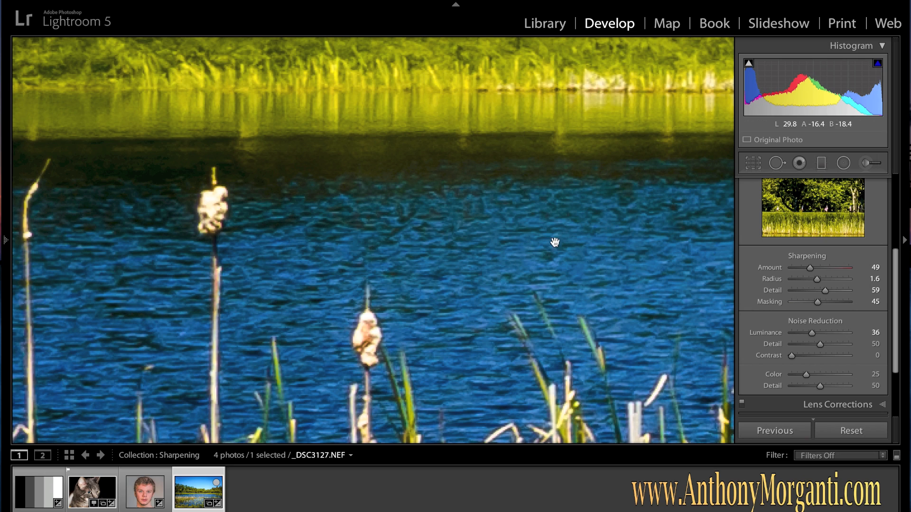
Switch to MonochromeBars.jpg, set sharpening Amount to 70 and reset Radius to 1.0 and Detail to 25
click(534, 210)
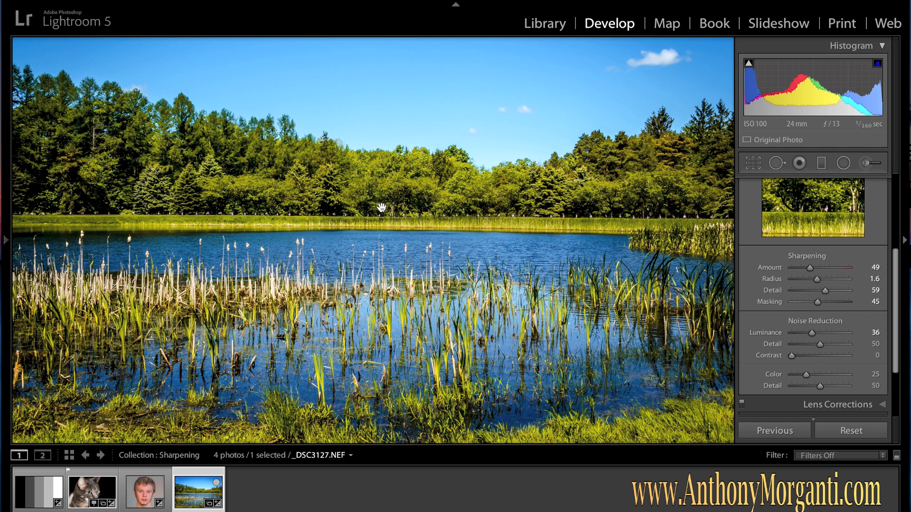
click(42, 487)
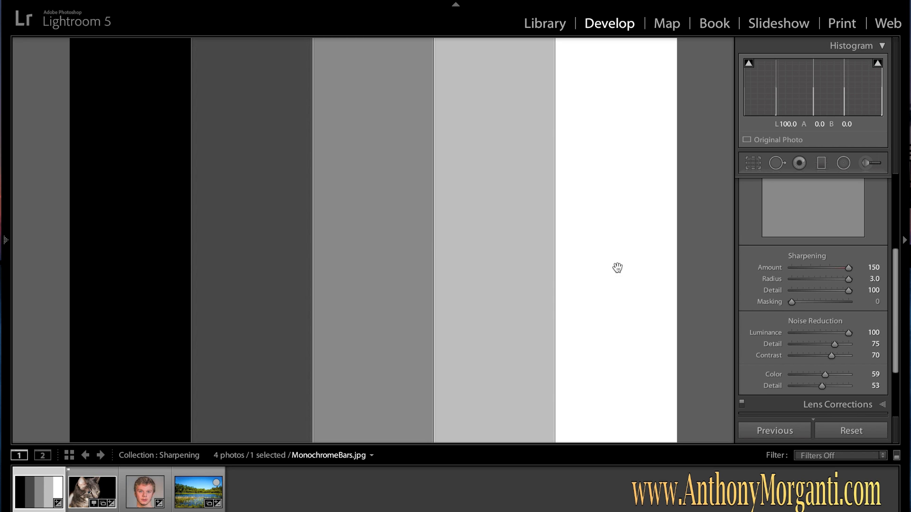
drag(847, 269, 815, 272)
click(849, 280)
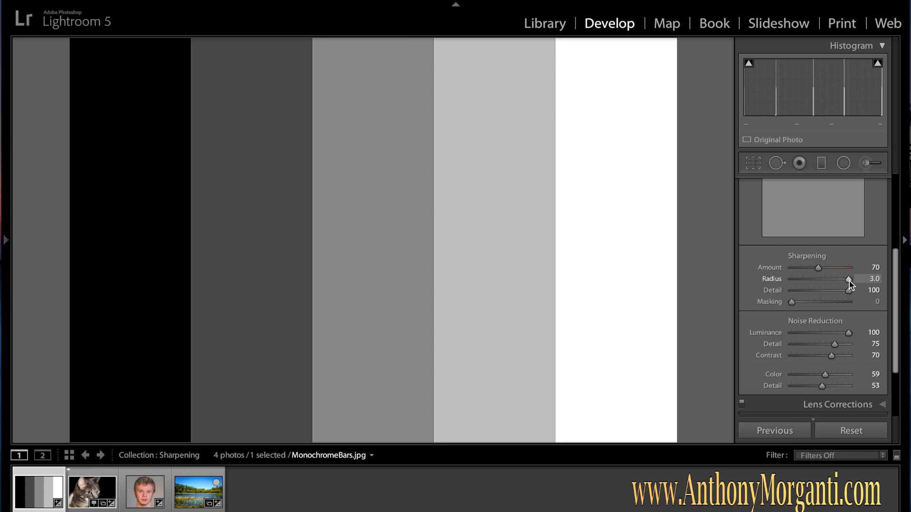
double_click(849, 281)
double_click(849, 292)
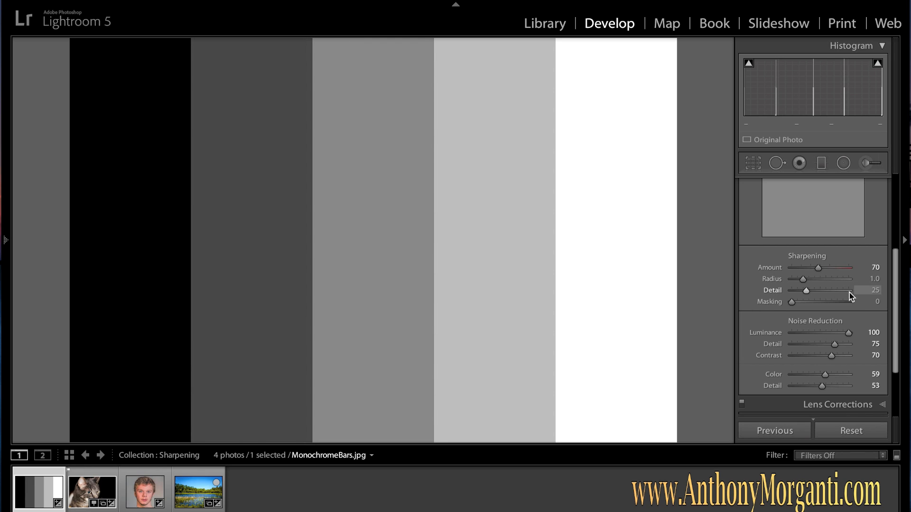
Set noise reduction Luminance to 40 and reset its Detail to 50, Contrast to 0 and Color to 0
drag(849, 335, 815, 335)
double_click(836, 346)
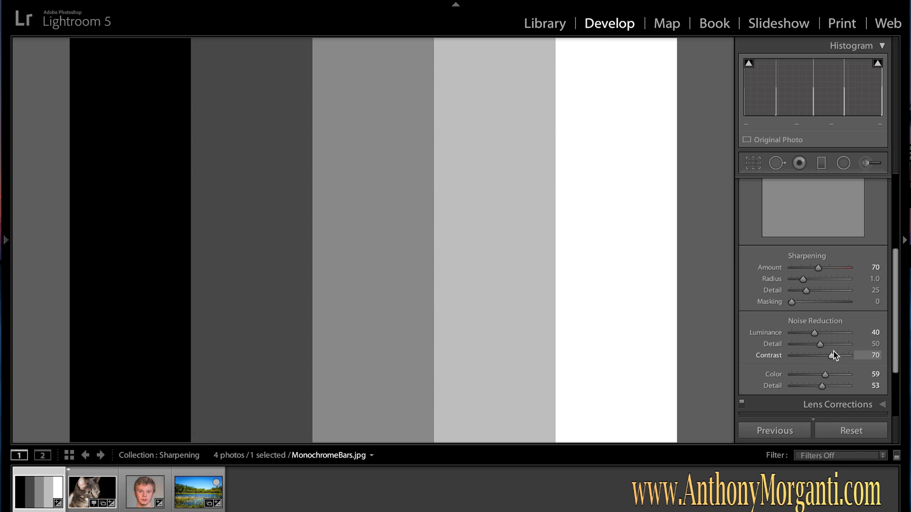
double_click(832, 356)
double_click(826, 375)
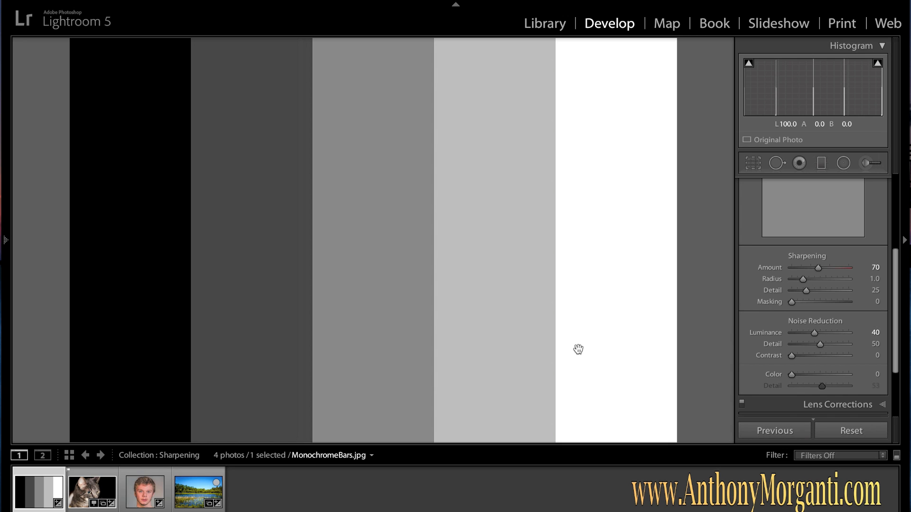
Apply the Sharpen - Scenic preset from Lightroom General Presets to the test image
mouse_move(8, 240)
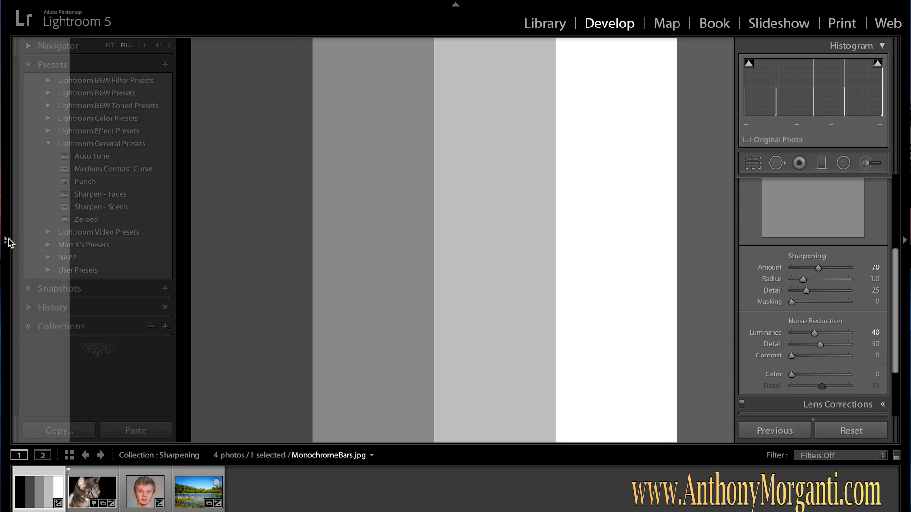
click(6, 240)
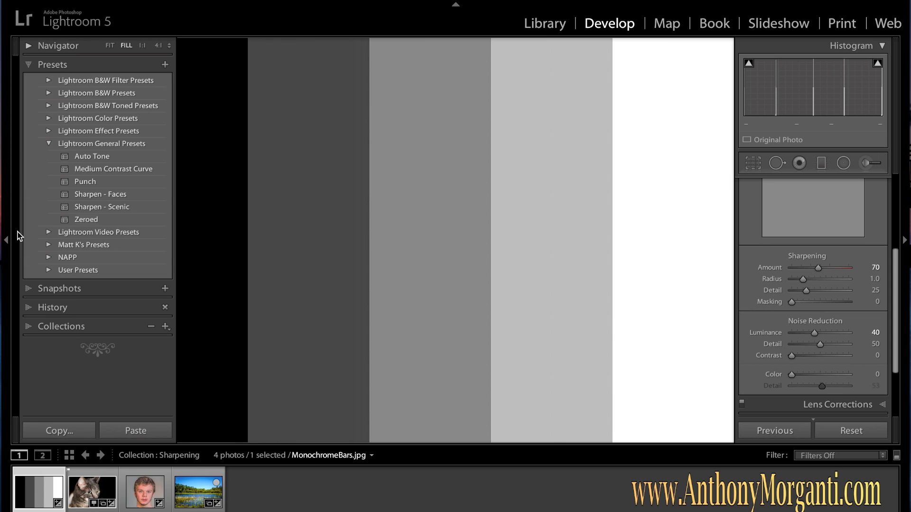
click(102, 207)
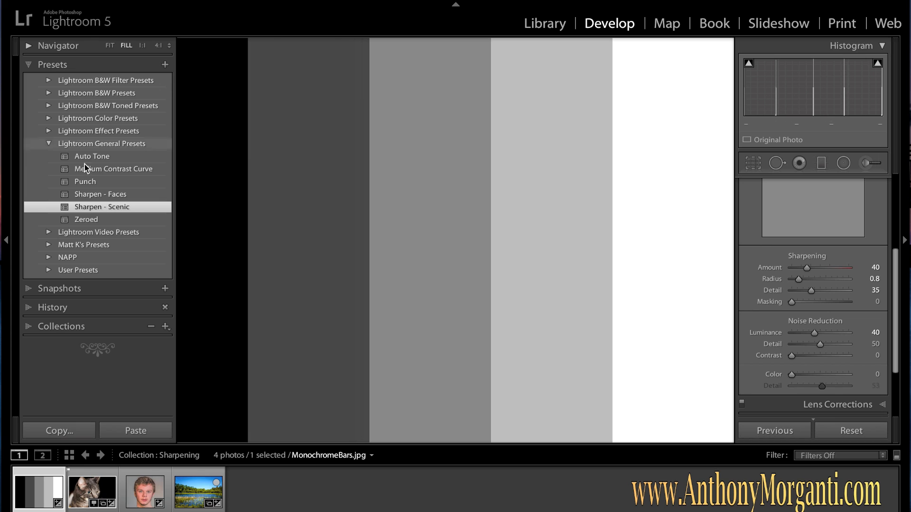
click(4, 239)
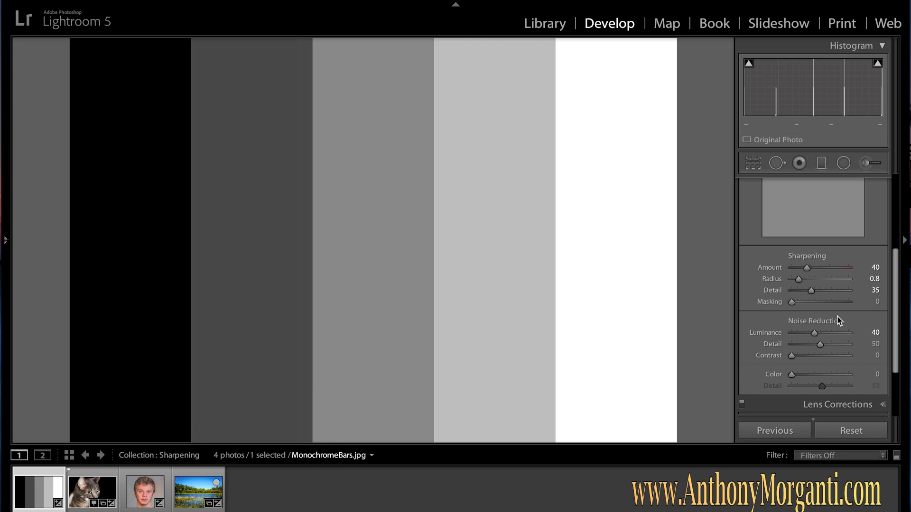
Collapse the Detail panel and briefly open and close the Spot Removal tool
scroll(787, 258, up, 3)
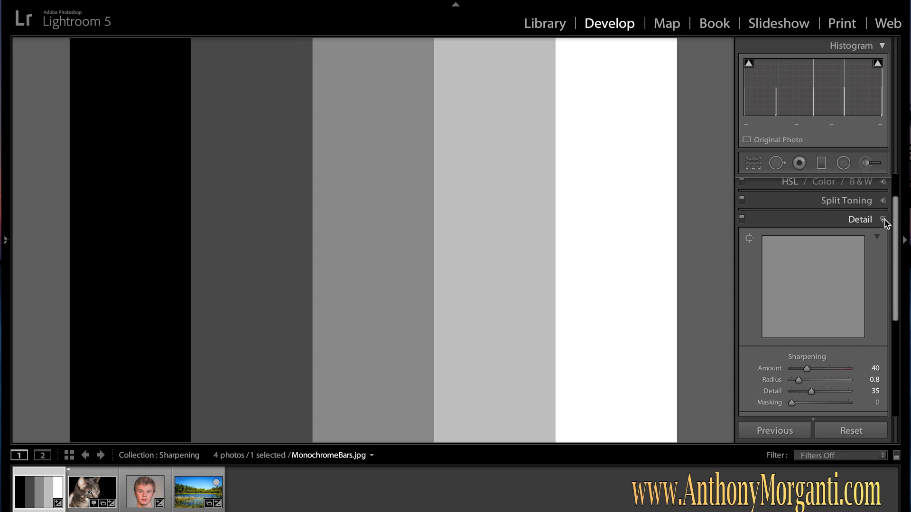
click(884, 219)
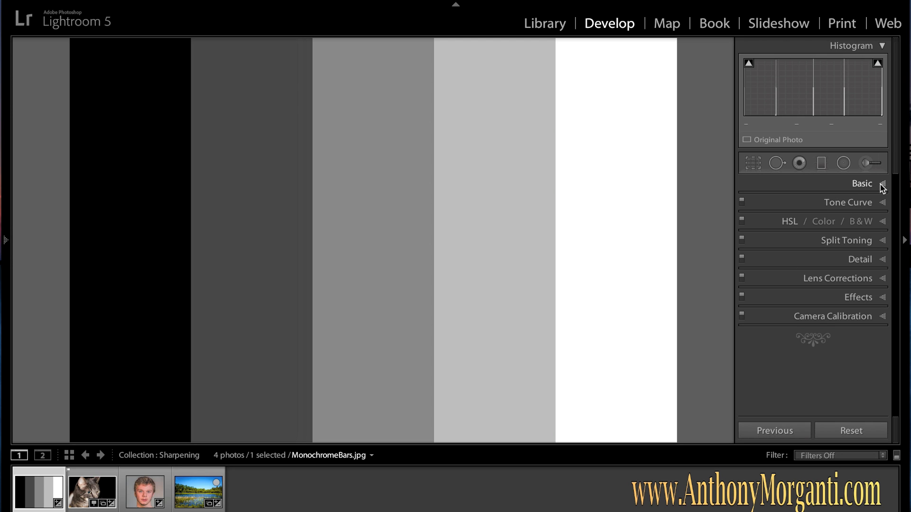
click(775, 165)
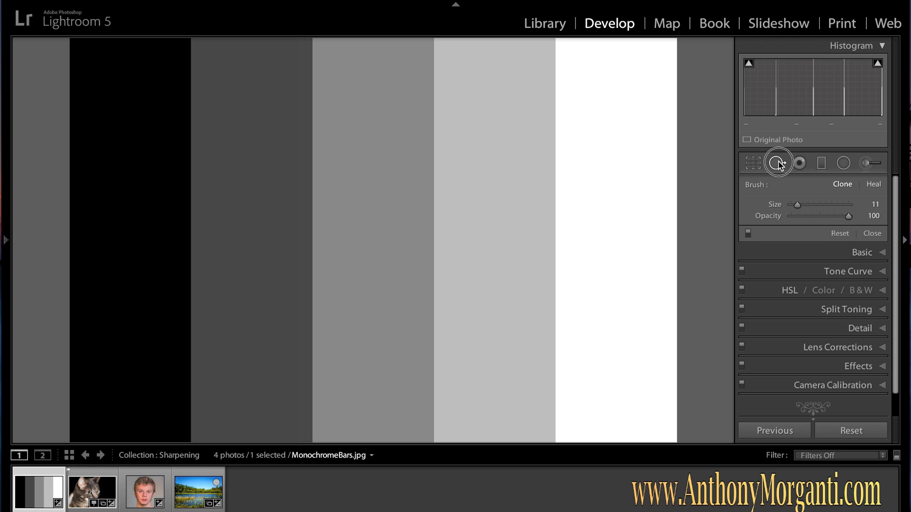
click(777, 165)
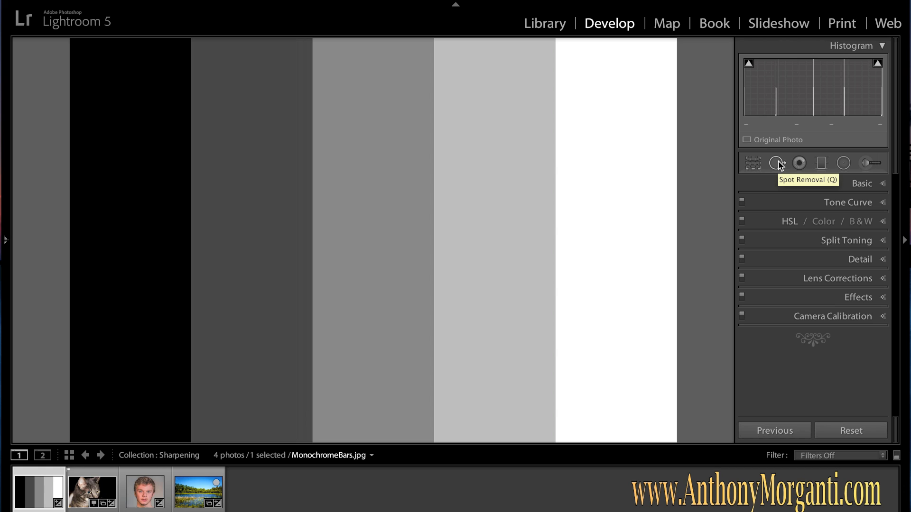